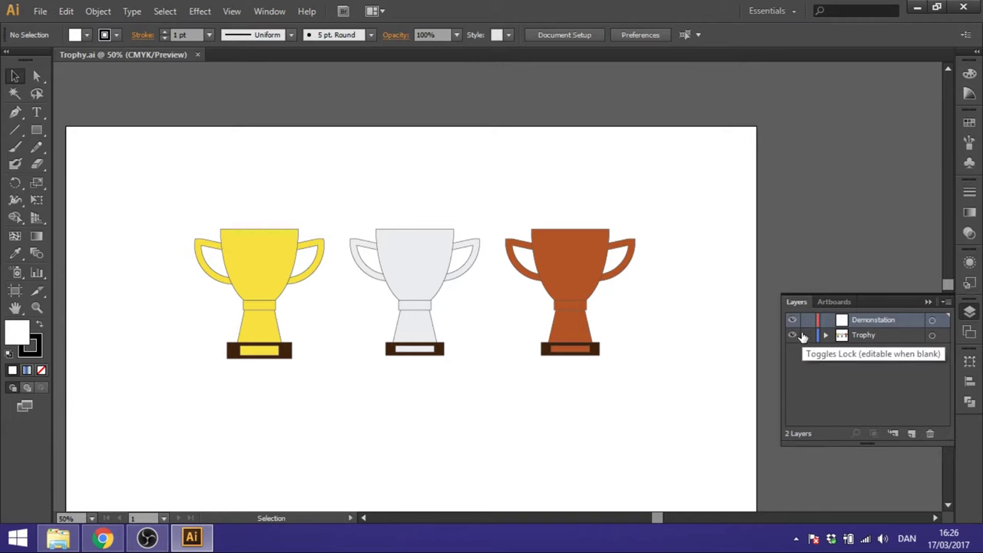
Step: Hide the finished trophies layer, show the grid and turn on Snap to Grid
left_click(792, 335)
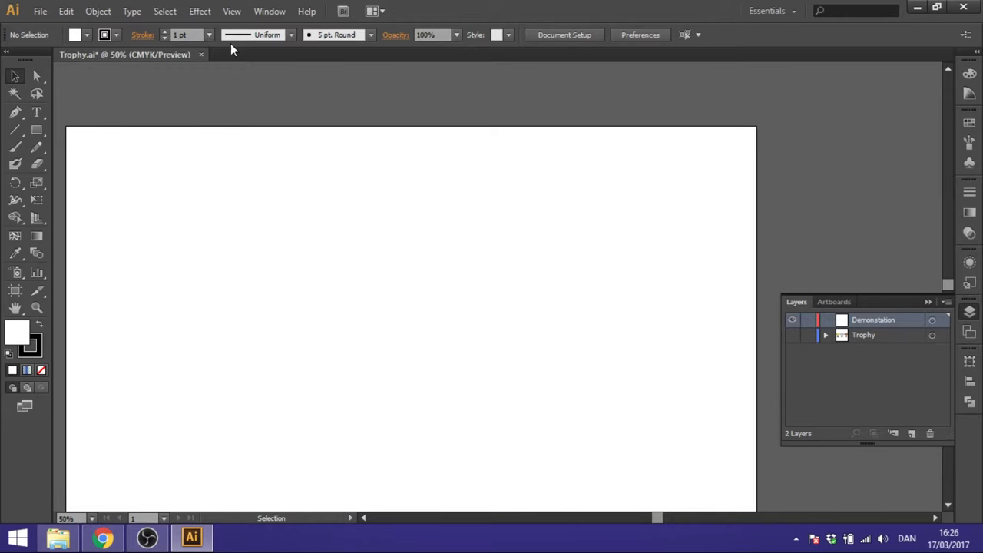
left_click(233, 12)
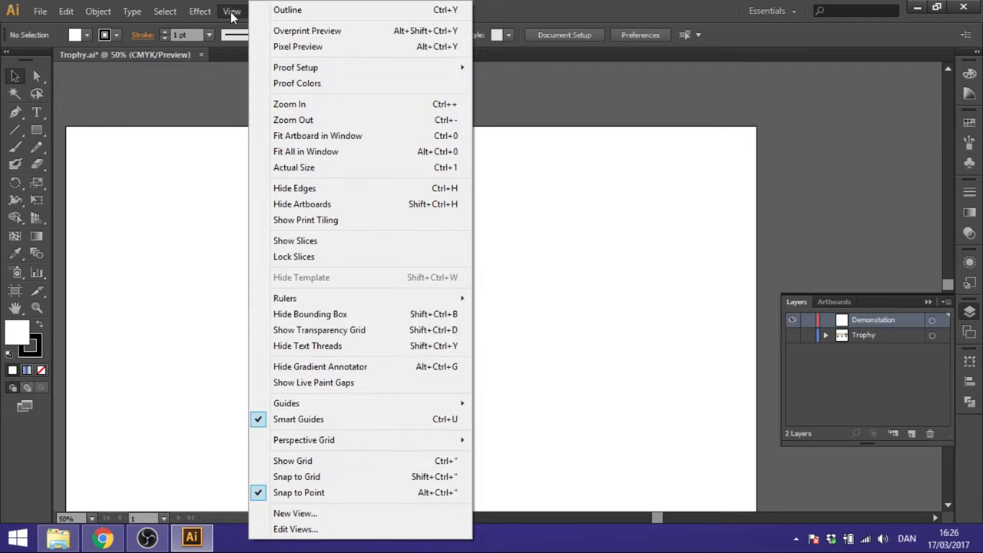
left_click(311, 463)
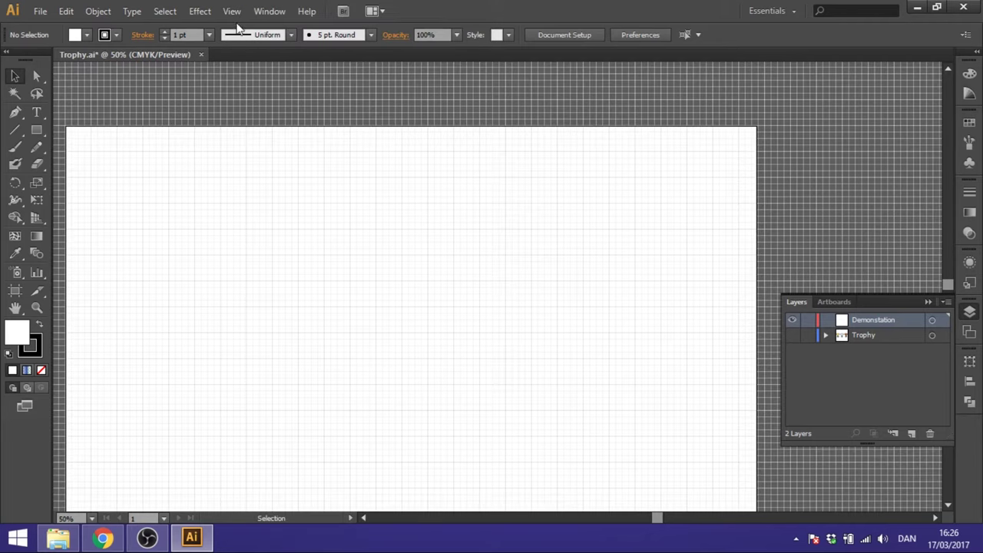
left_click(232, 13)
left_click(301, 476)
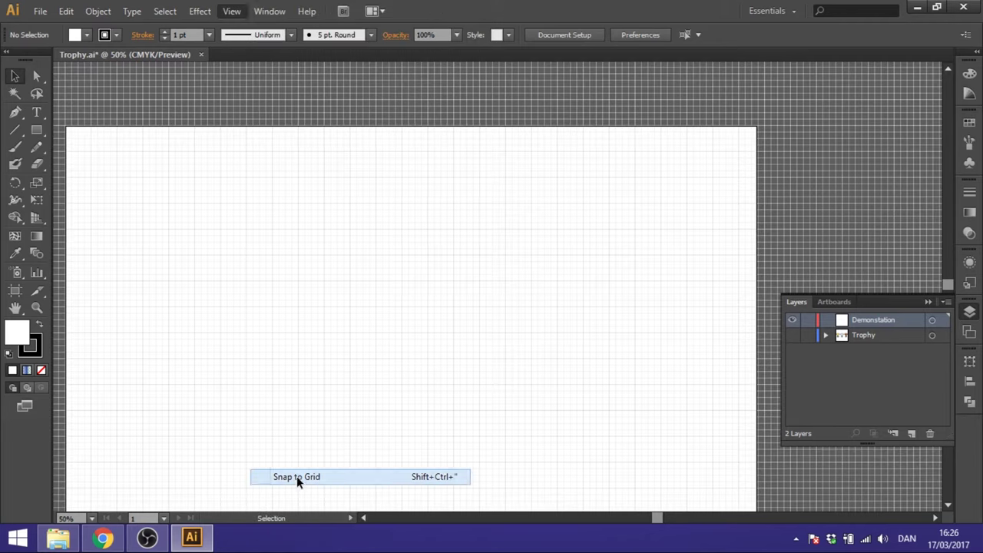
Step: Zoom the blank artboard in to 100%
left_click(36, 307)
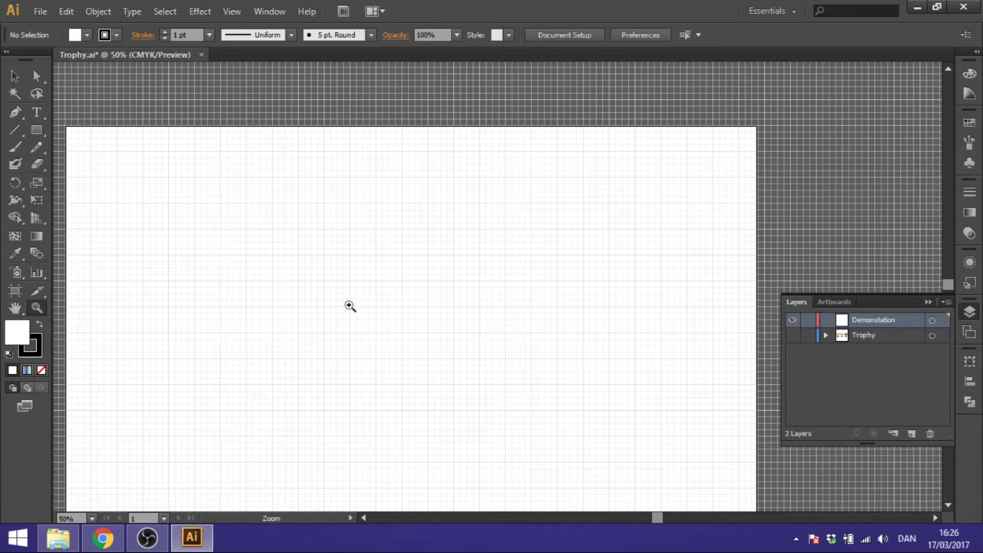
left_click(406, 308)
left_click(530, 288)
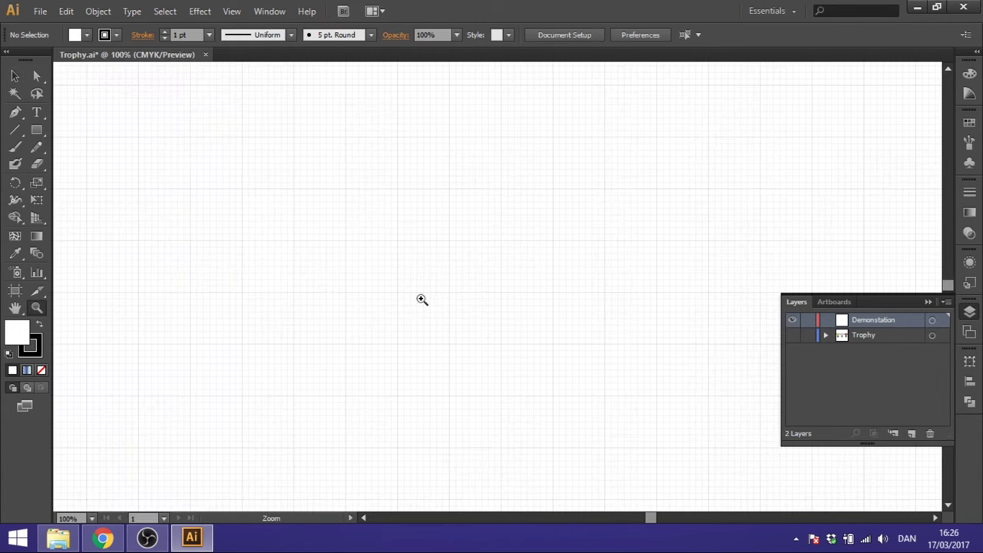
Step: Draw a tall, narrow white ellipse and shorten its bottom slightly
left_click(36, 130)
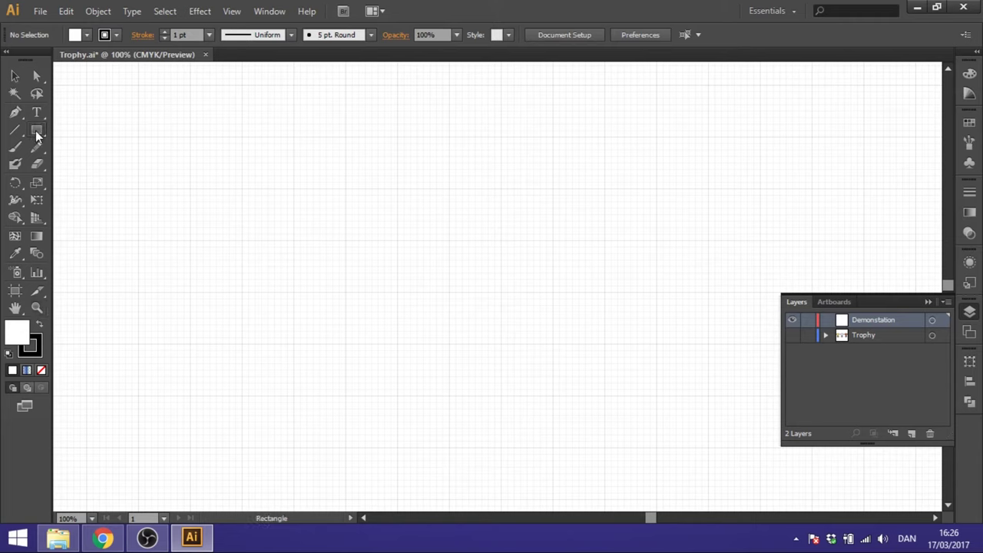
left_click(102, 166)
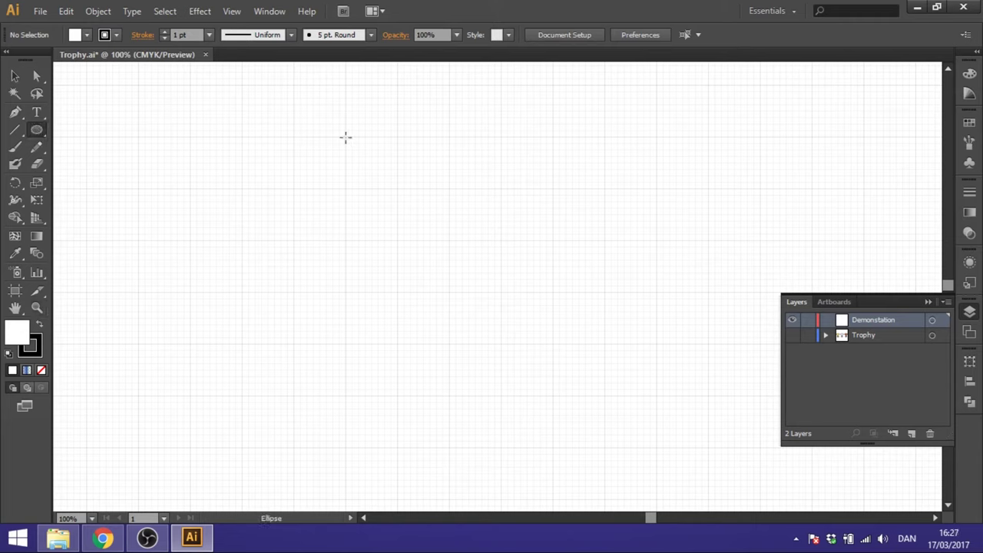
left_click_drag(345, 137, 501, 161)
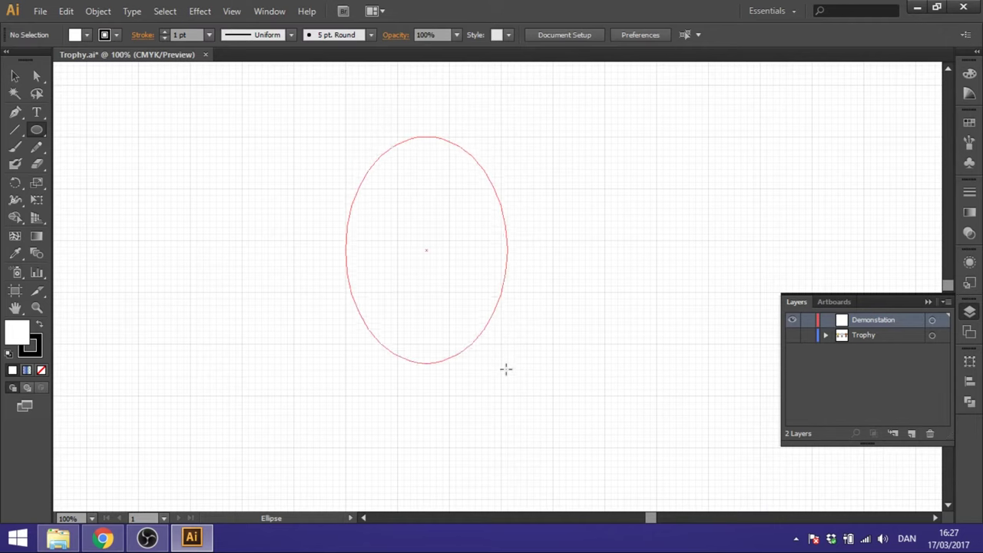
left_click_drag(500, 164, 501, 452)
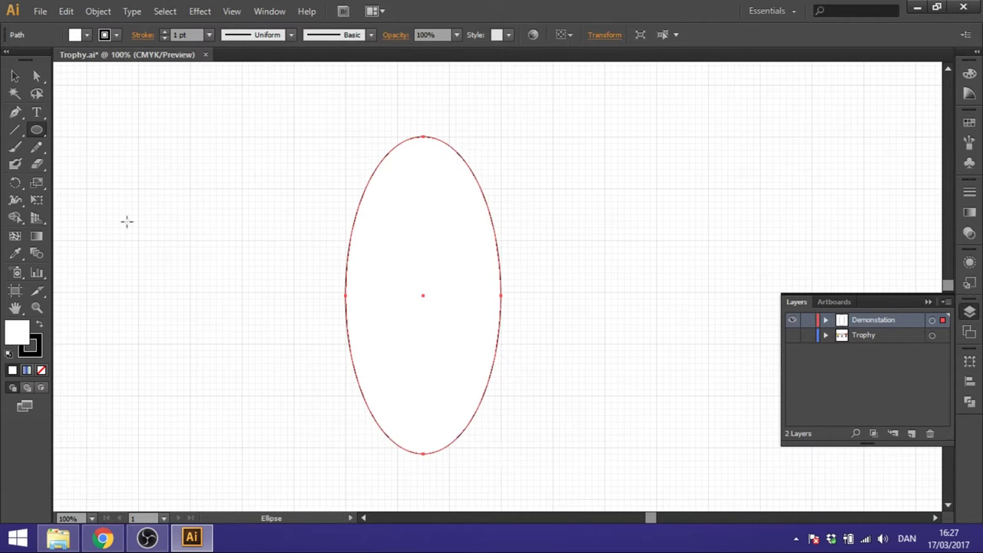
left_click(15, 76)
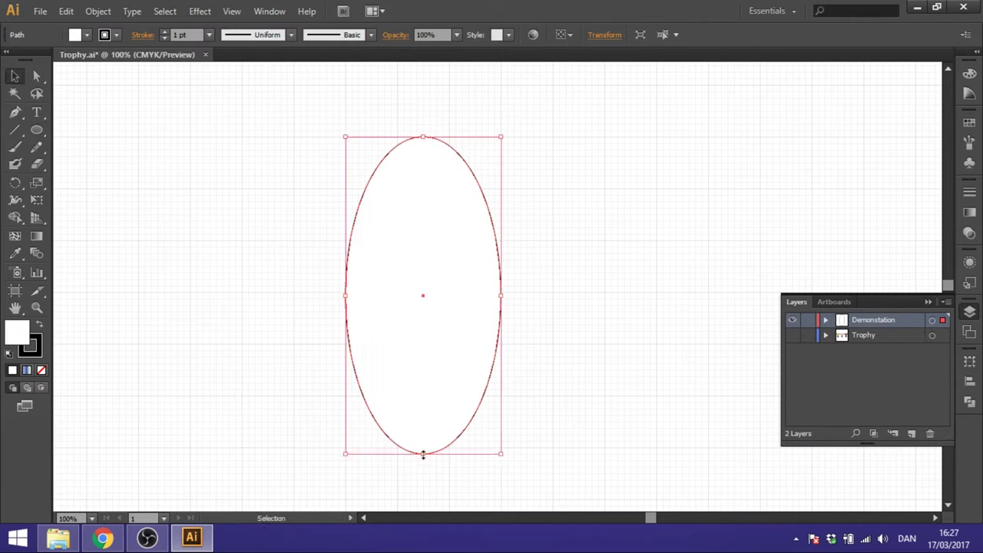
left_click_drag(422, 454, 422, 447)
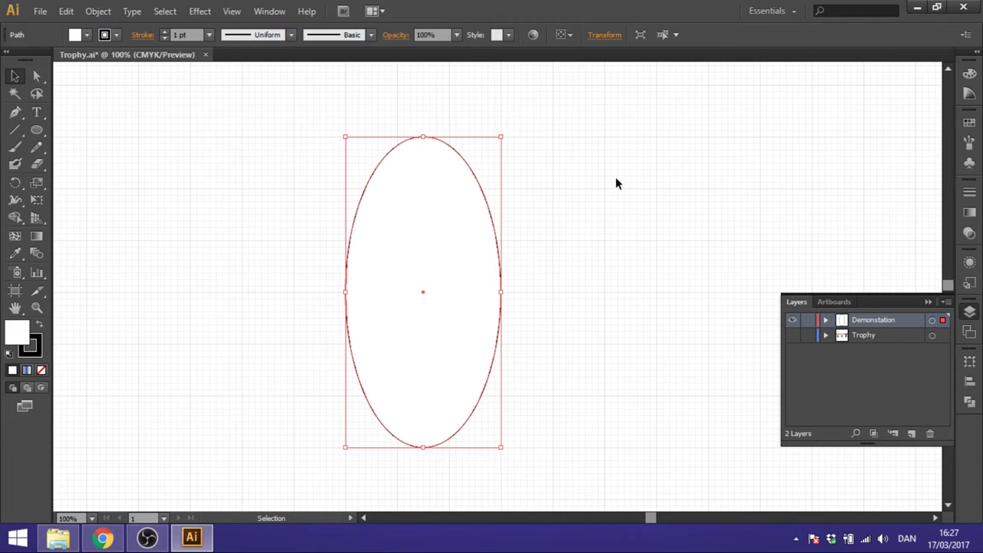
Step: Delete the ellipse's top anchor and pull both side handles down to flatten the cup's top
left_click(15, 114)
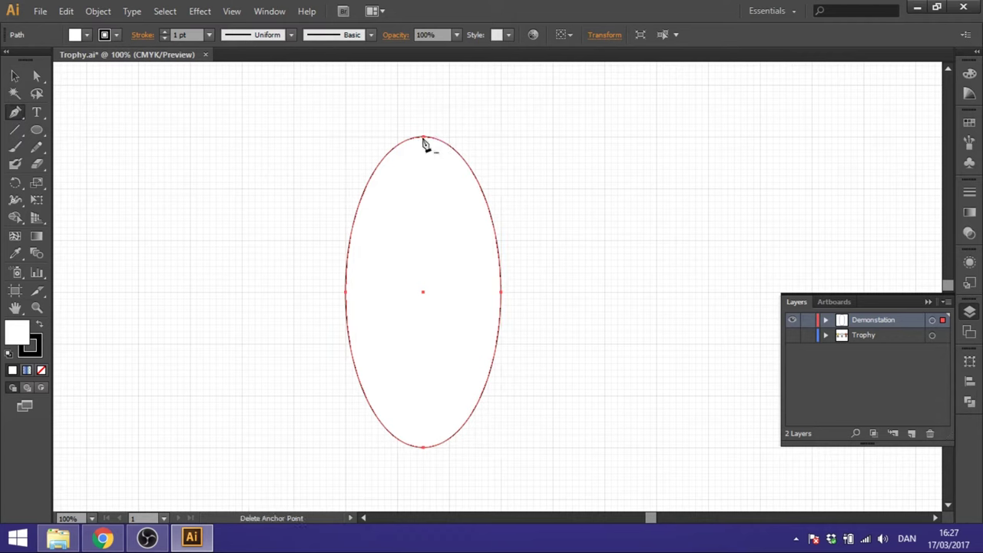
left_click(423, 139)
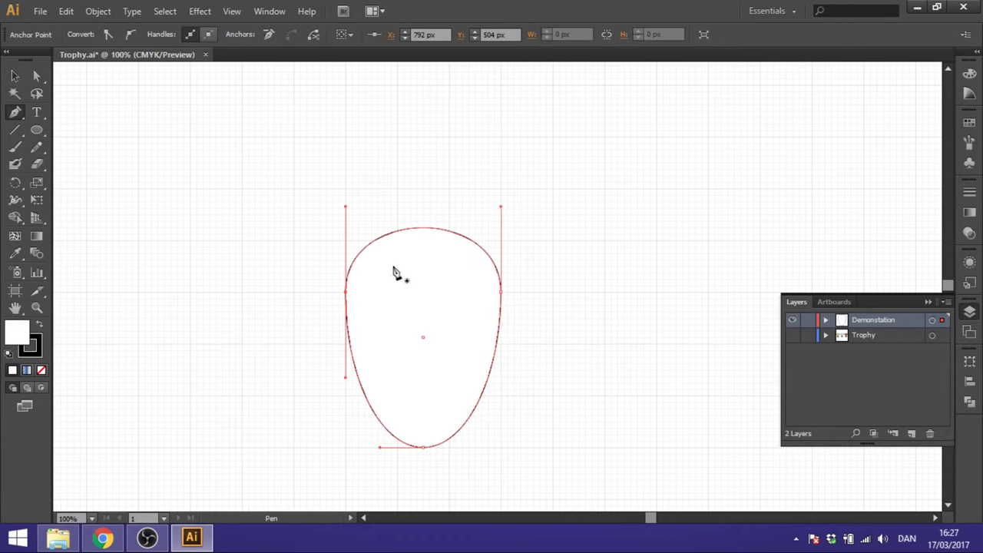
key("ctrl")
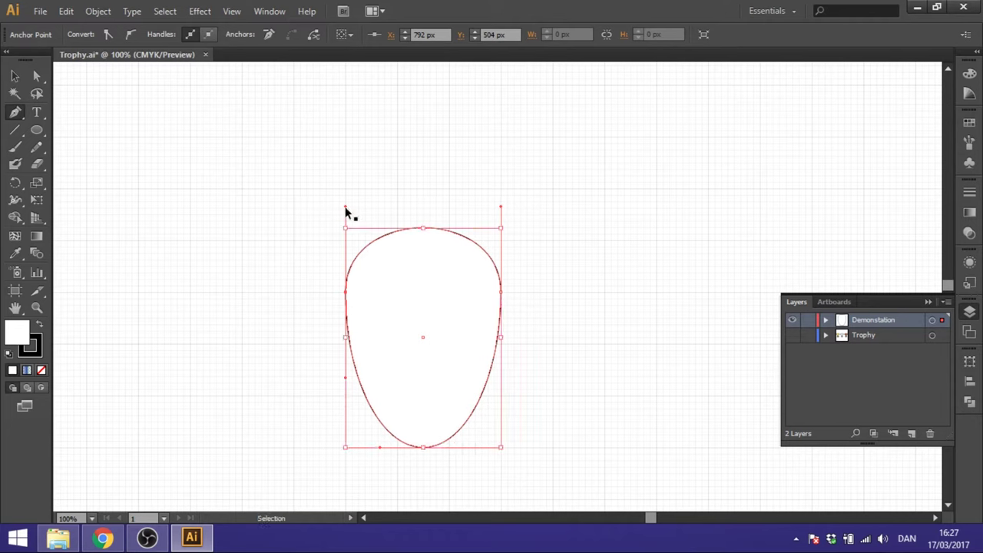
left_click_drag(346, 207, 346, 296)
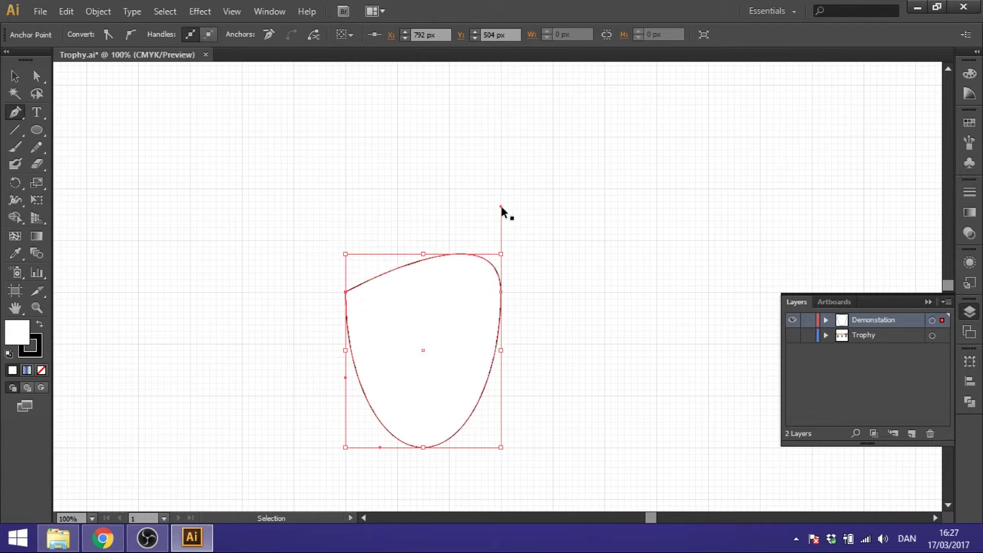
left_click_drag(500, 209, 502, 293)
key("v")
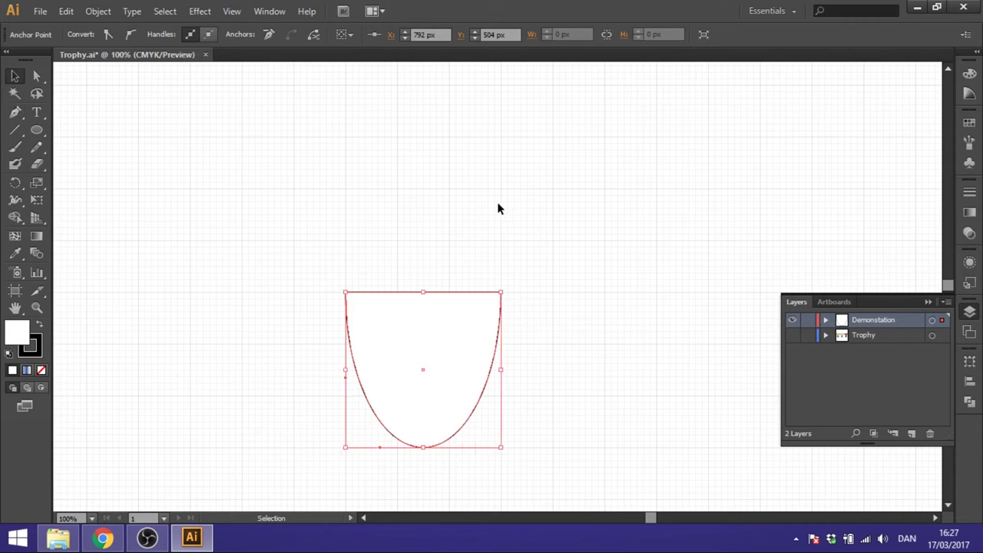
left_click(498, 208)
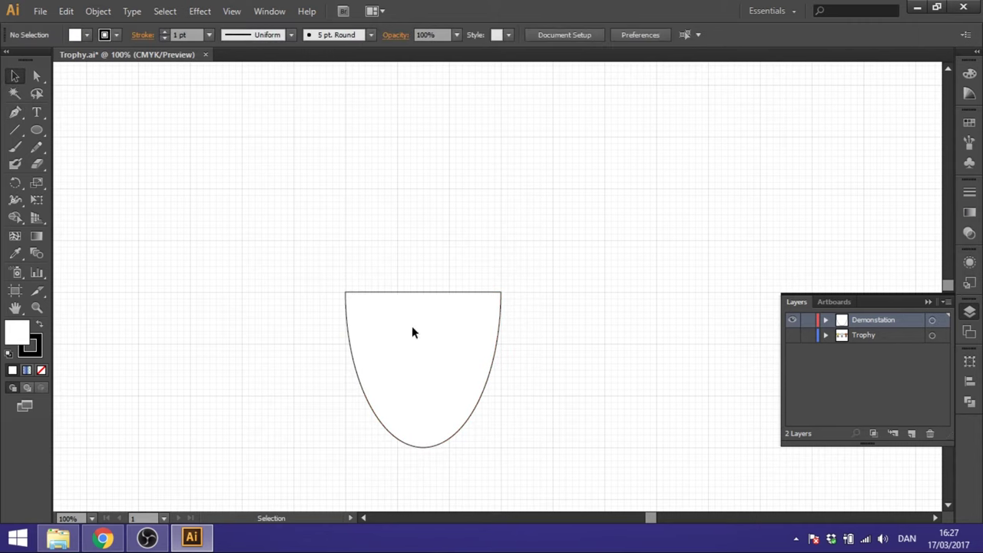
Step: Fill the cup bowl with the yellow swatch and scroll the canvas
left_click(413, 329)
left_click(968, 130)
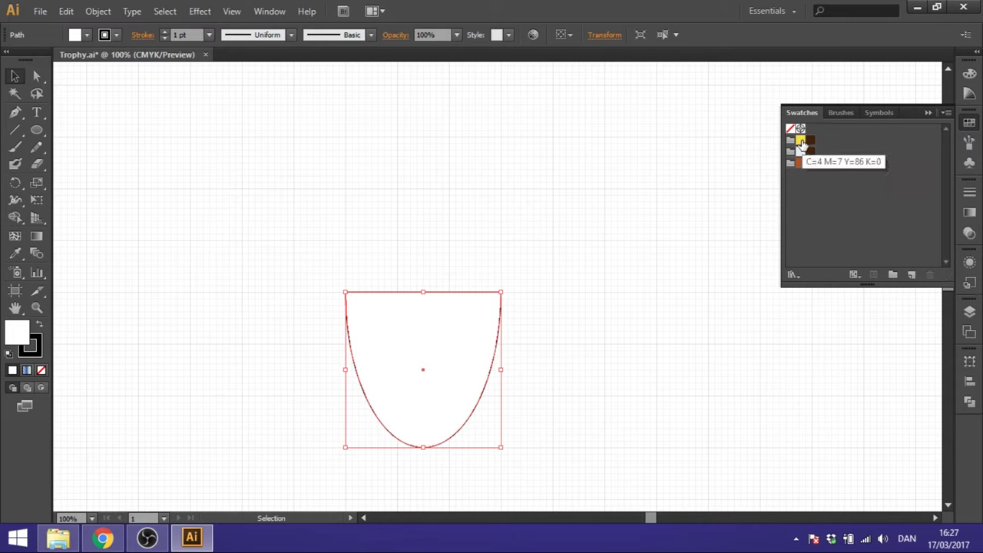
left_click(800, 140)
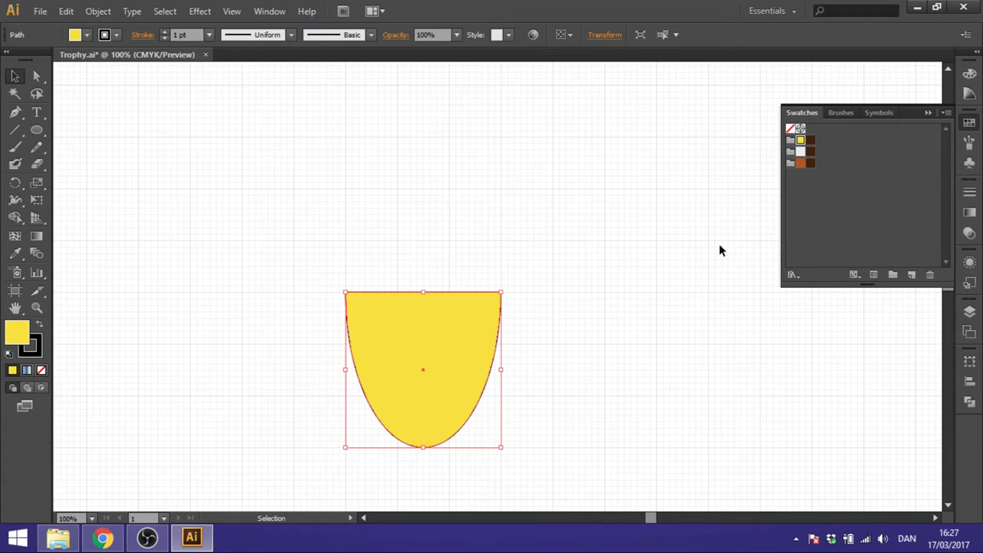
scroll(704, 233, "down", 4)
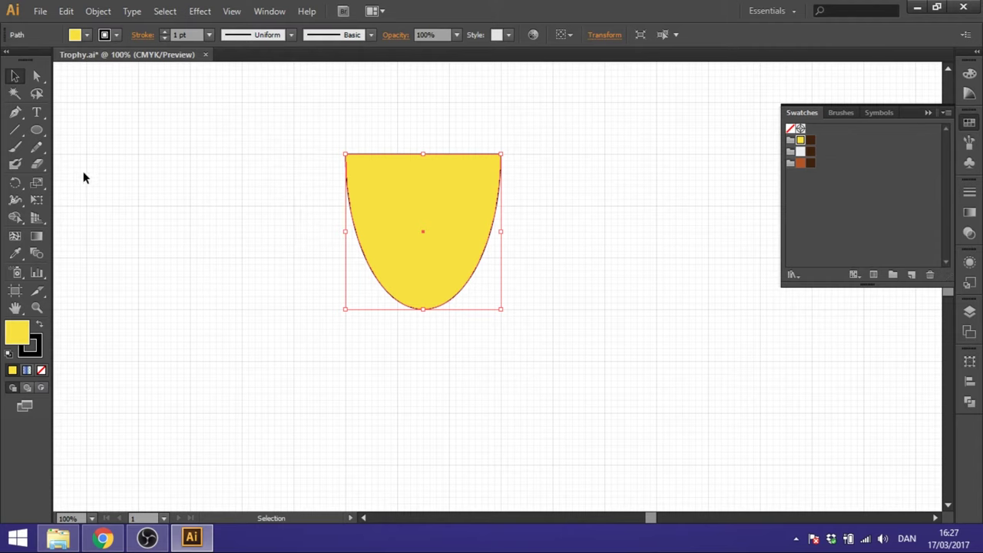
Step: Draw a narrow band rectangle just beneath the cup
left_click_drag(37, 129, 95, 130)
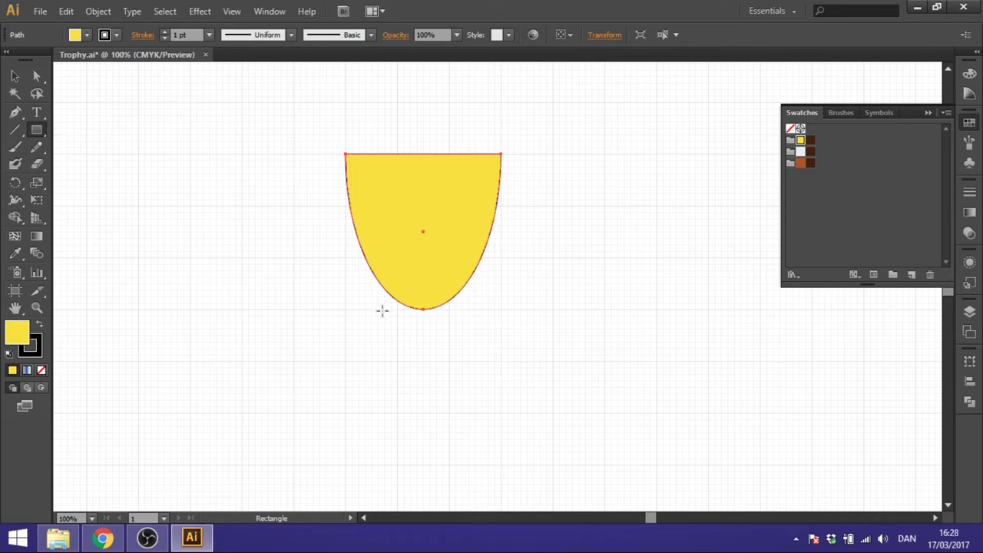
left_click_drag(390, 316, 455, 297)
left_click(14, 76)
left_click(376, 332)
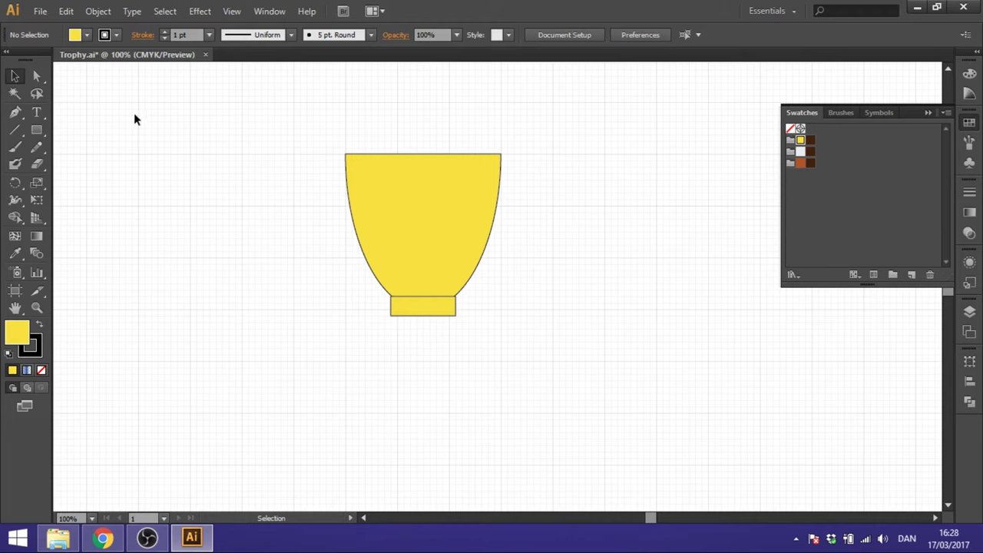
Step: Draw a stem rectangle under the band and nudge its bottom corners outward to taper it
left_click(36, 131)
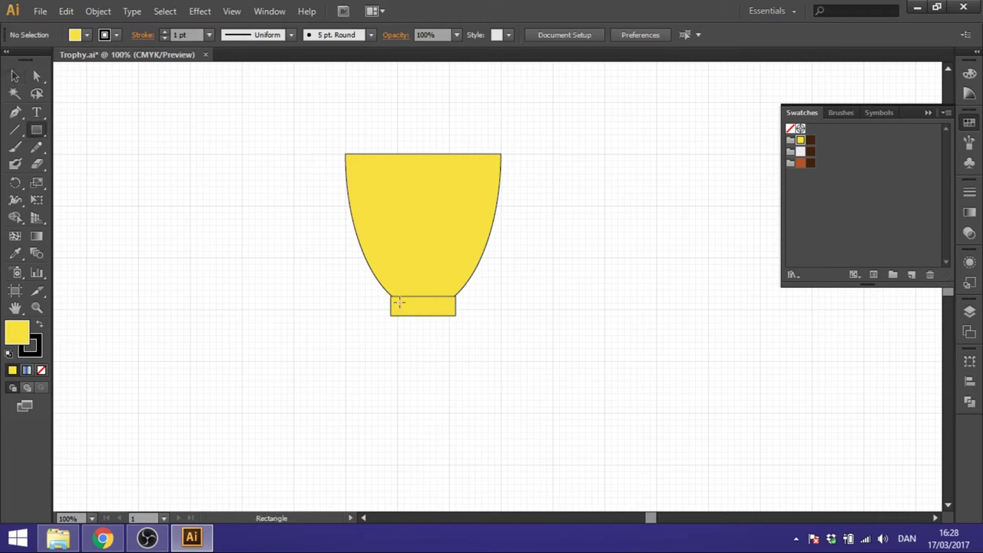
mouse_move(398, 304)
left_mouse_down()
mouse_move(451, 377)
mouse_move(450, 393)
left_mouse_up()
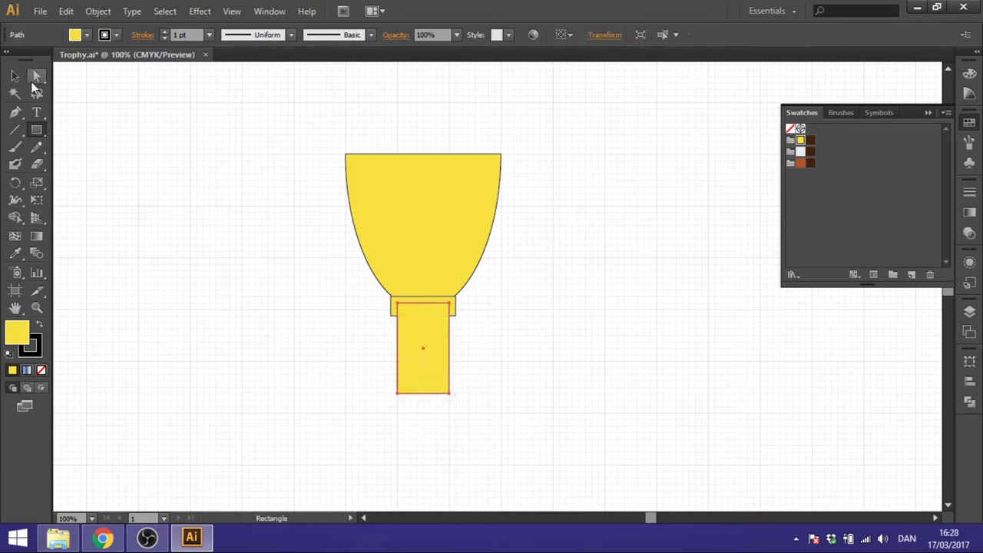
left_click(36, 76)
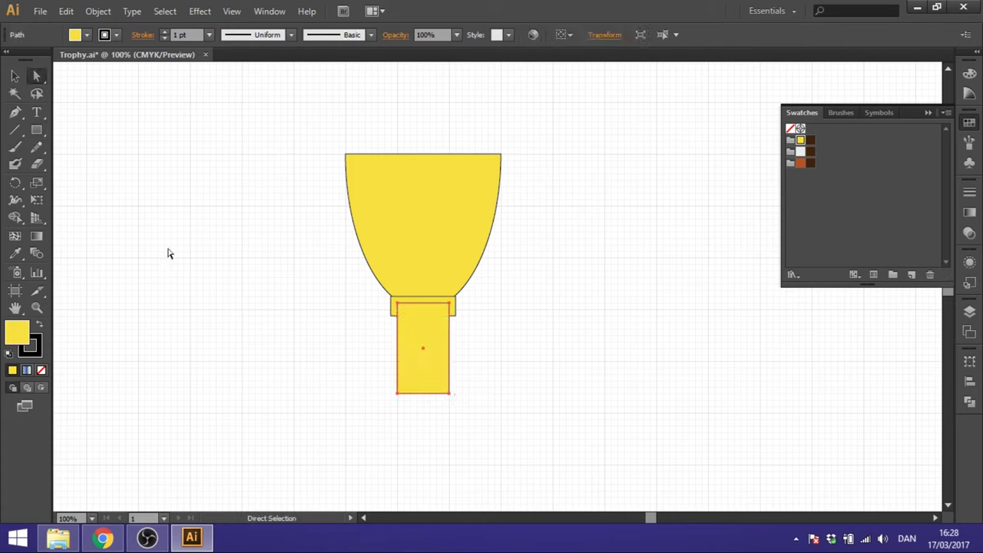
left_click_drag(377, 388, 407, 410)
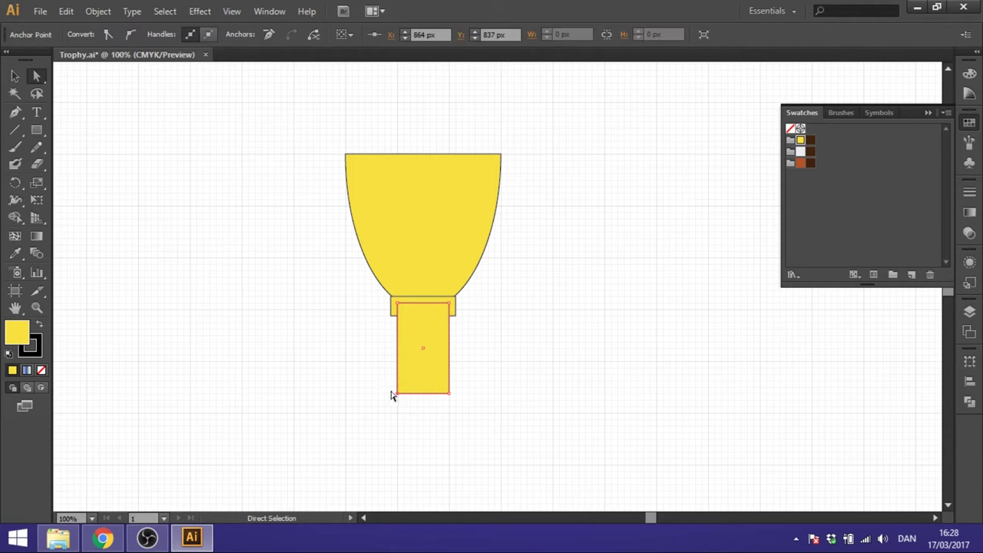
key("Left")
key("Left")
key("Left")
key("Left")
key("Left")
key("Left")
key("Left")
key("Left")
key("Left")
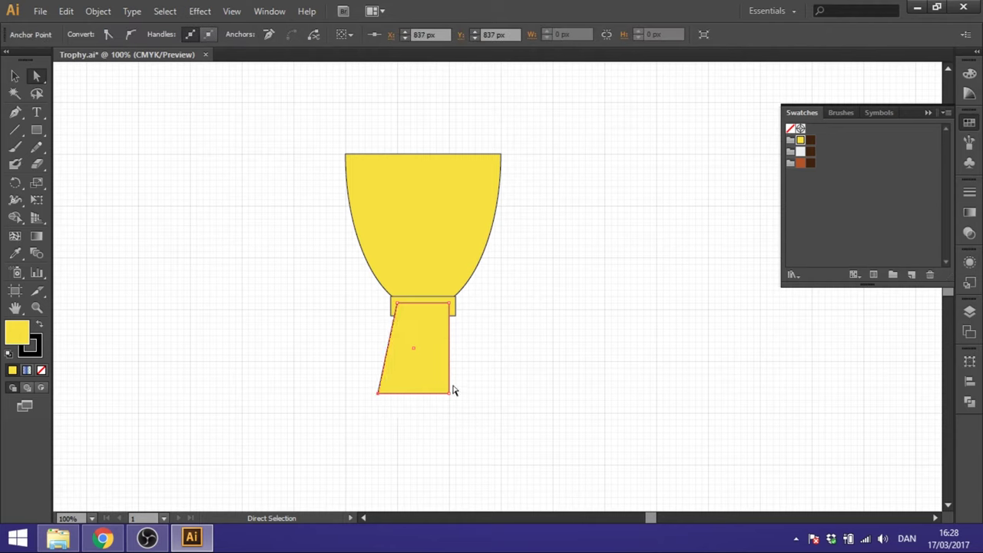
key("Right")
key("Right")
key("Right")
key("Right")
key("Right")
key("Right")
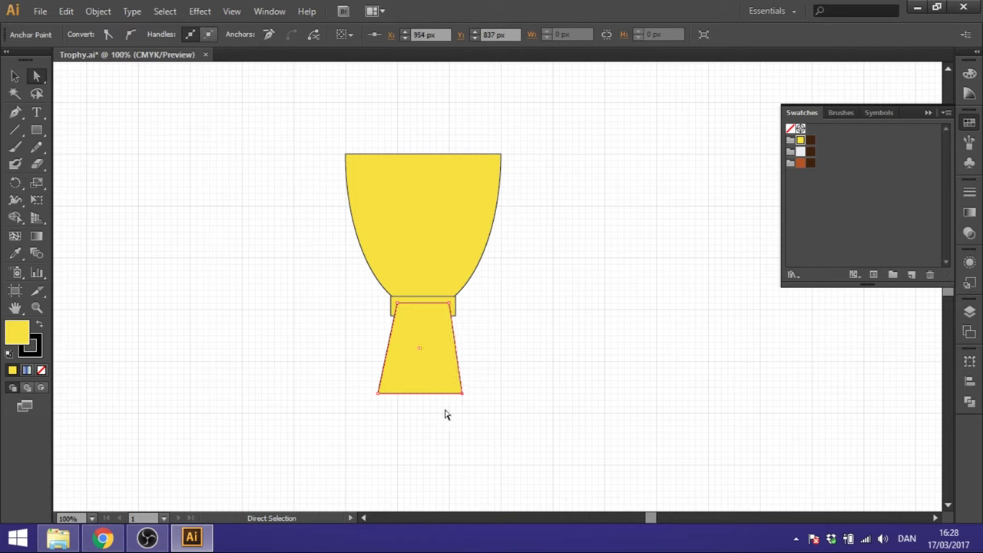
key("Right")
key("Right")
key("Right")
left_click(513, 336)
Step: Bring the neck band to the front, over the cup
left_click(15, 75)
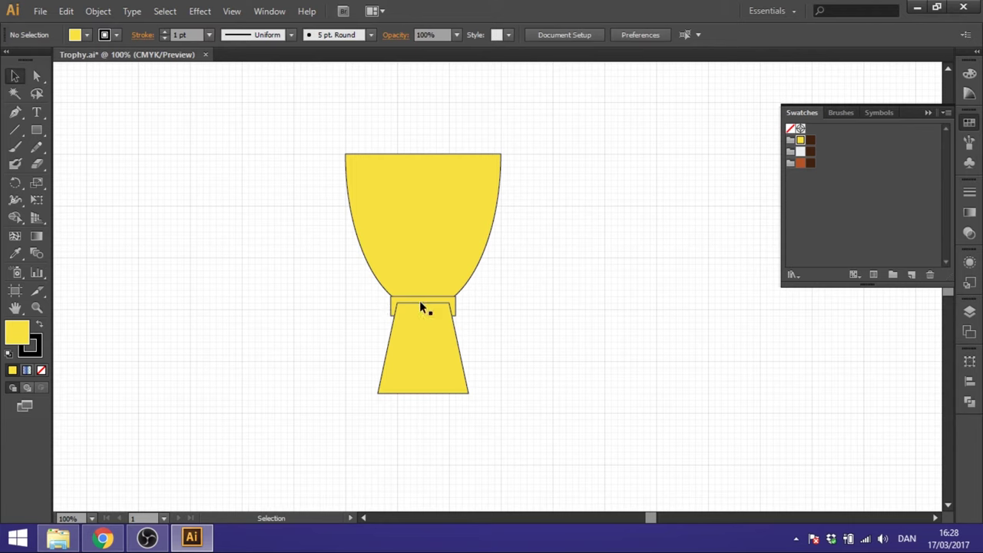
left_click(397, 301)
right_click(395, 301)
mouse_move(436, 274)
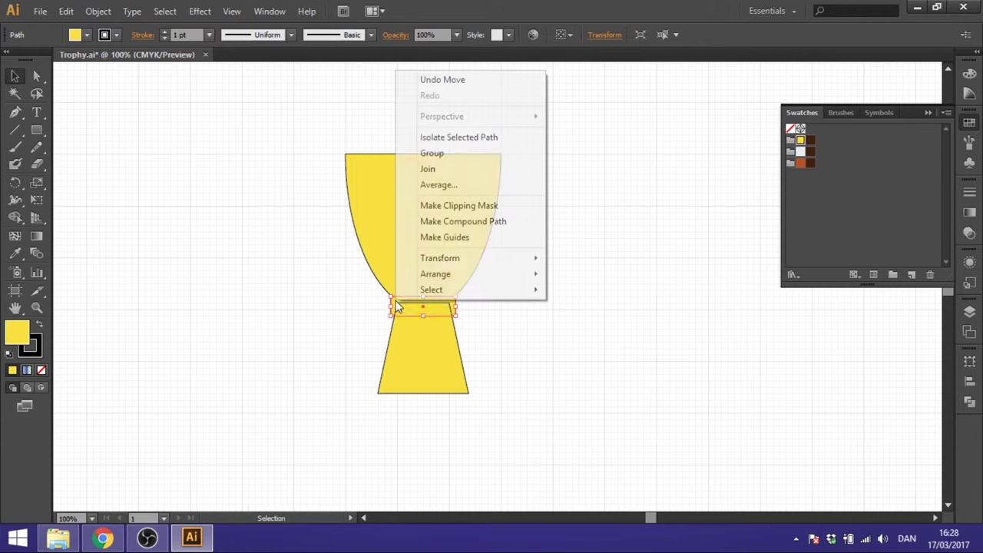
left_click(577, 275)
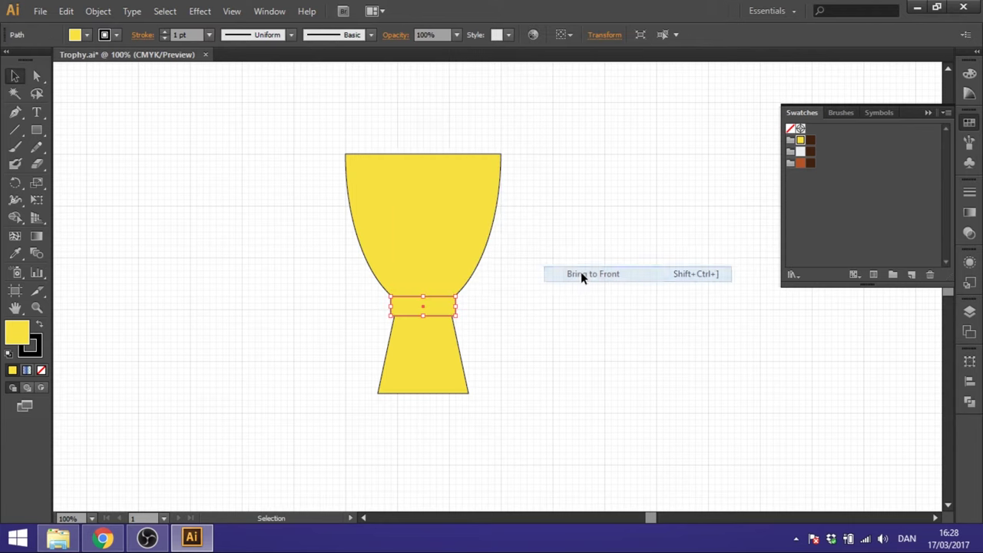
left_click(593, 293)
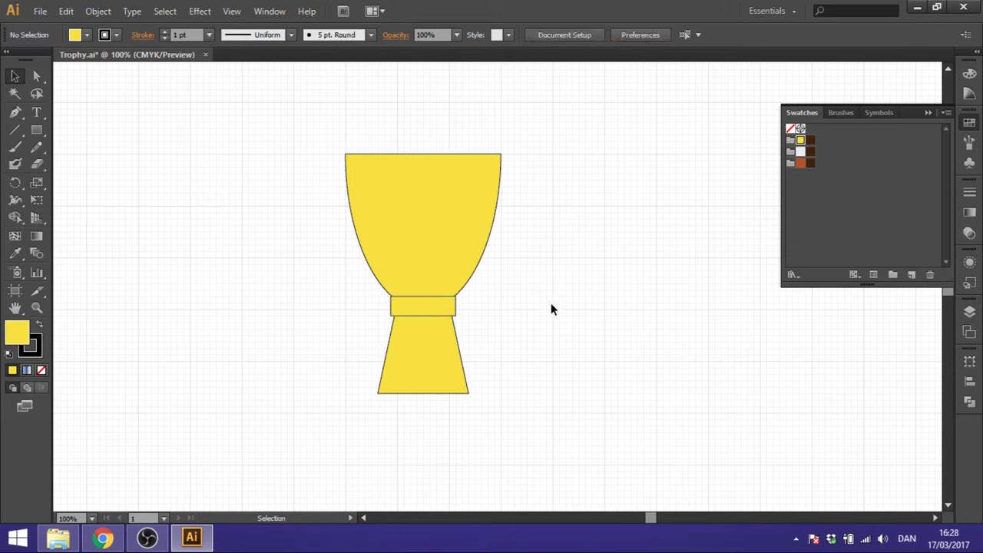
Step: Nudge the stem up to tuck beneath the band
left_click(438, 346)
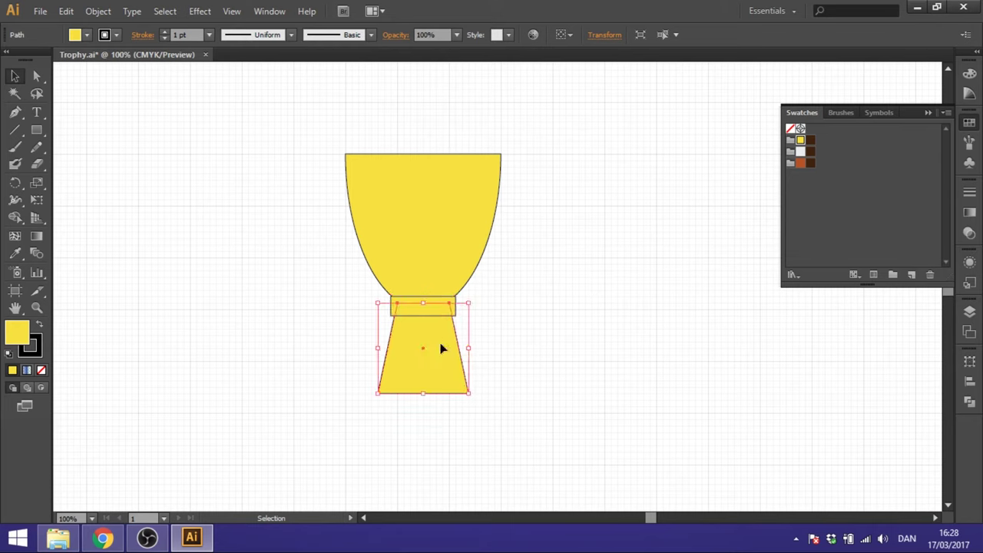
key("shift+Up")
left_click(512, 329)
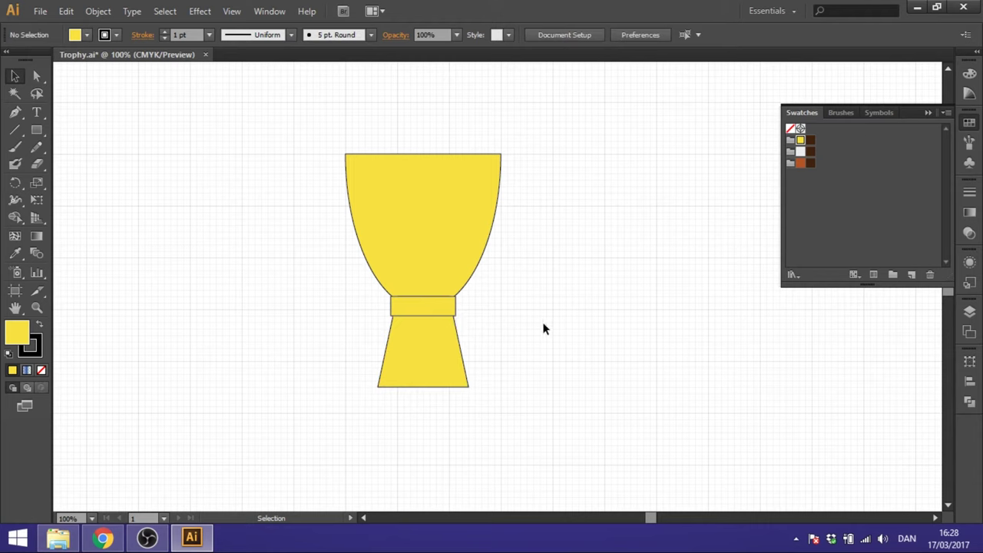
Step: Copy the band down below the stem, enlarge it into a wide base, and fill it dark brown
left_click(424, 307)
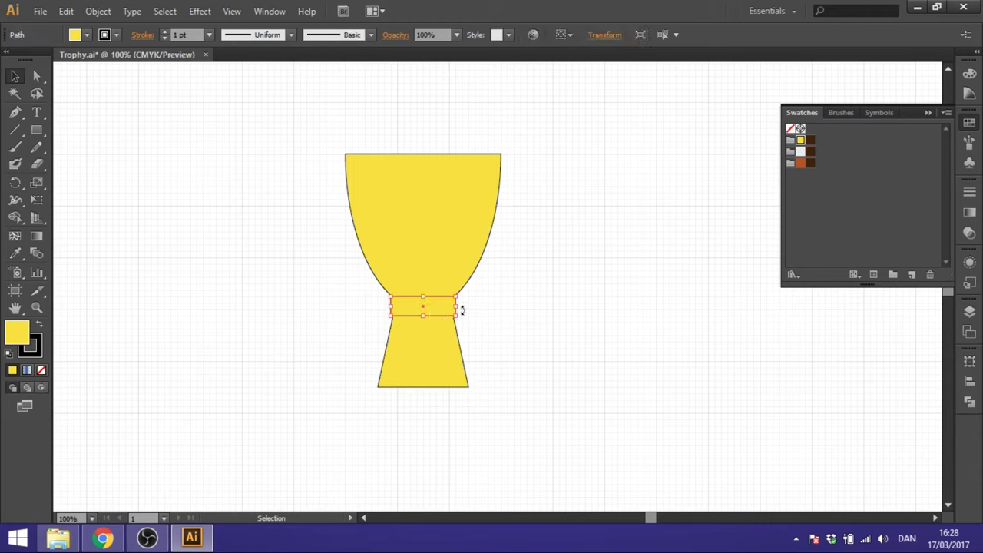
mouse_move(442, 309)
left_mouse_down()
mouse_move(442, 390)
mouse_move(364, 384)
left_mouse_up()
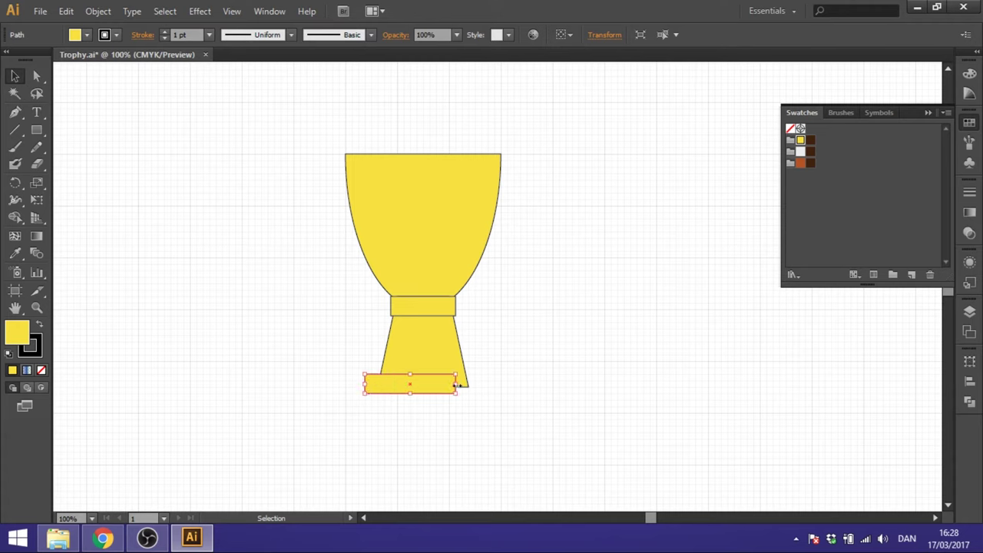
left_click_drag(456, 384, 481, 384)
left_click_drag(422, 393, 422, 407)
left_click(503, 395)
left_click(465, 380)
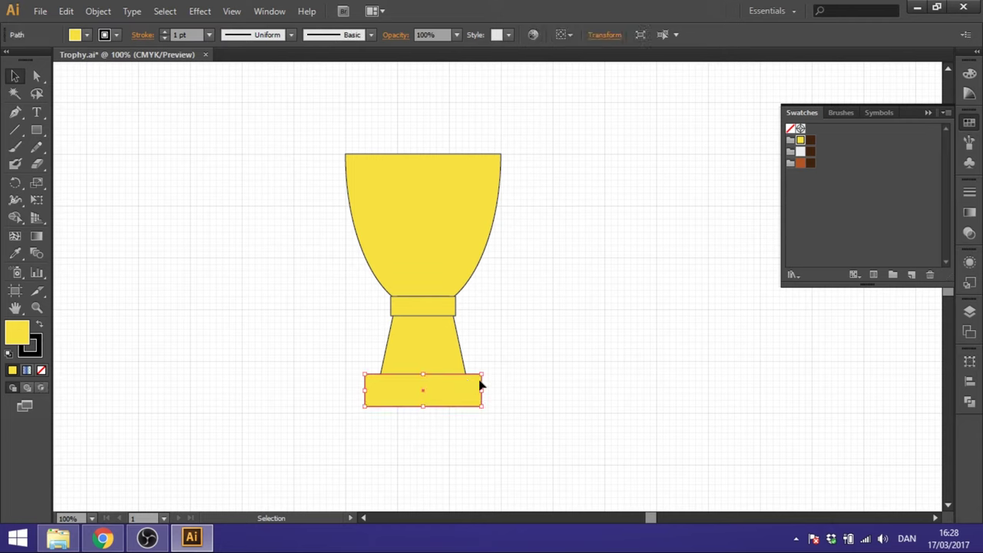
left_click(810, 141)
left_click(593, 330)
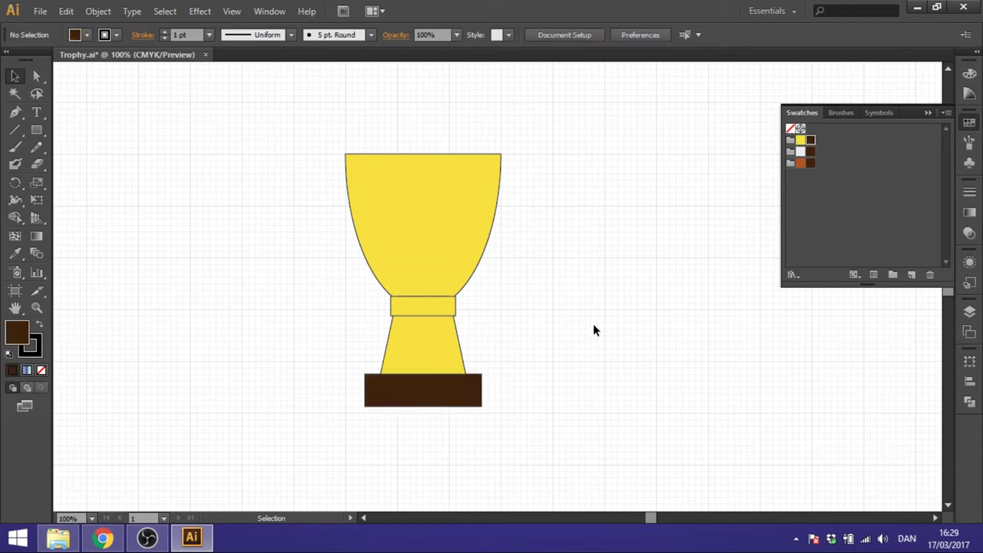
Step: Copy the yellow band onto the base, bring it to front, and widen it on both sides
left_click(428, 309)
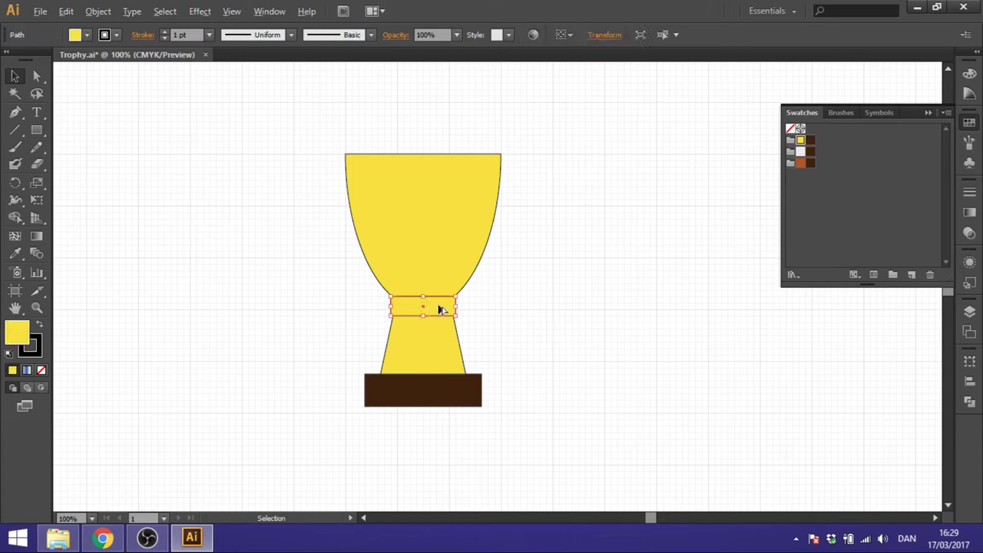
left_click_drag(440, 309, 440, 392)
right_click(436, 392)
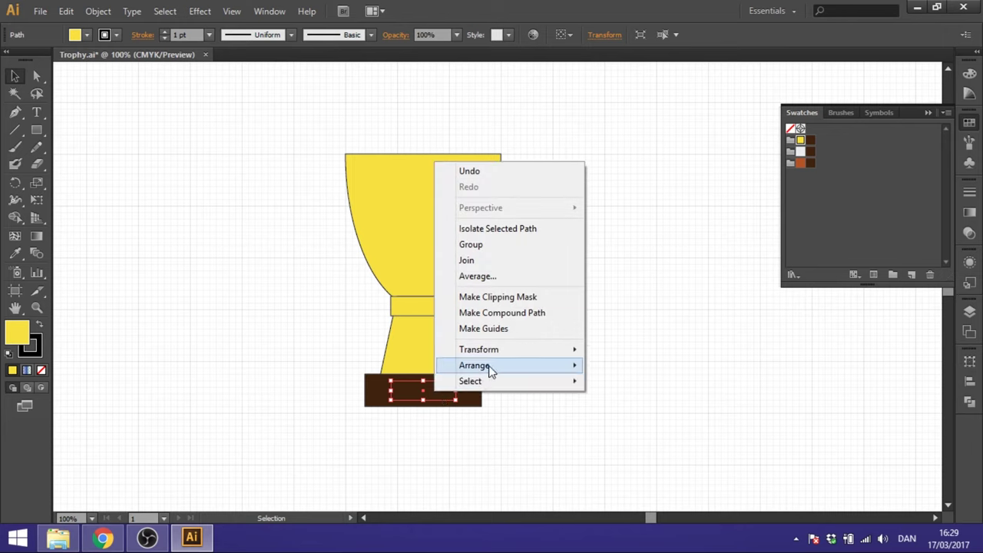
left_click(633, 373)
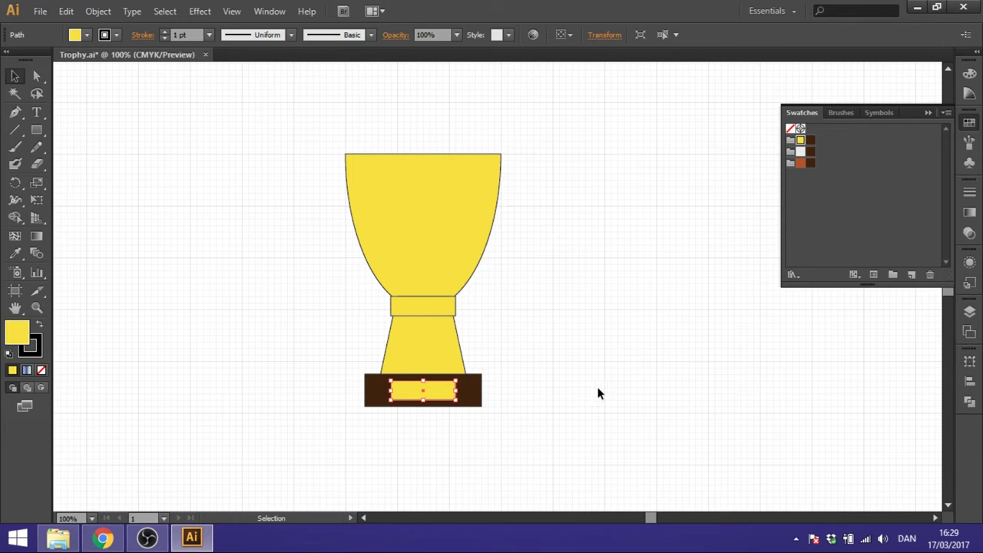
left_click(526, 371)
left_click(422, 395)
left_click_drag(463, 390, 469, 390)
left_click_drag(390, 392, 384, 391)
Step: Deselect the plaque and scroll up to leave empty space above the cup
left_click(615, 366)
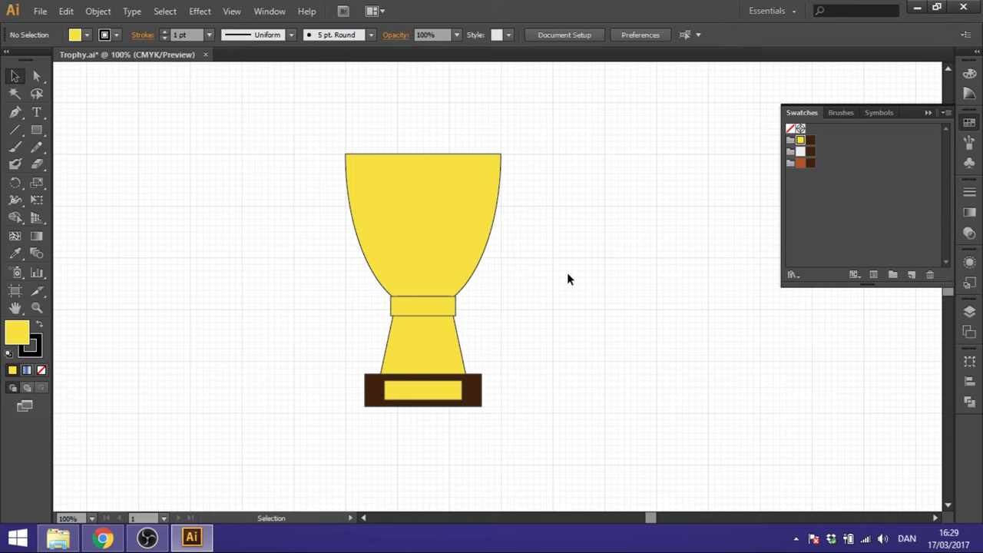
scroll(566, 275, "up", 1)
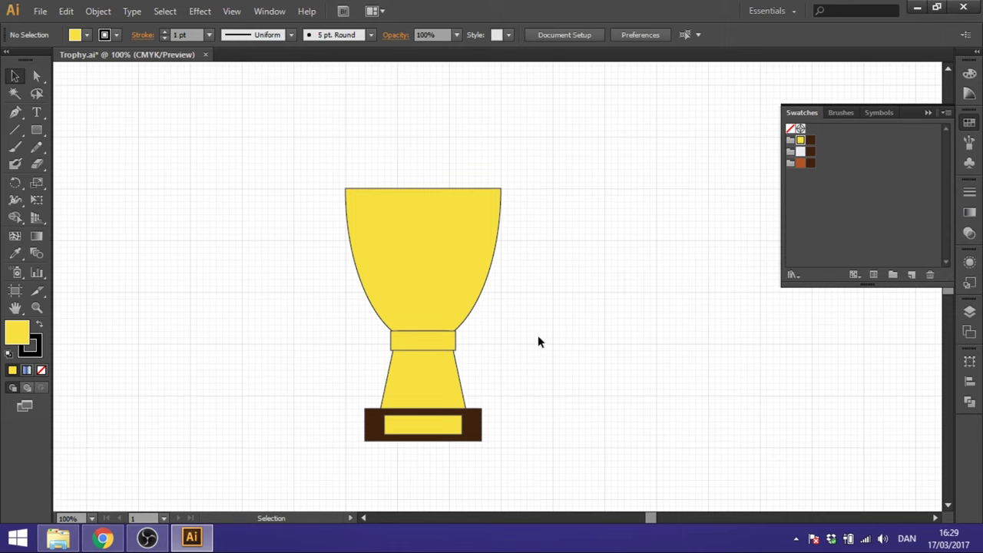
scroll(526, 244, "up", 2)
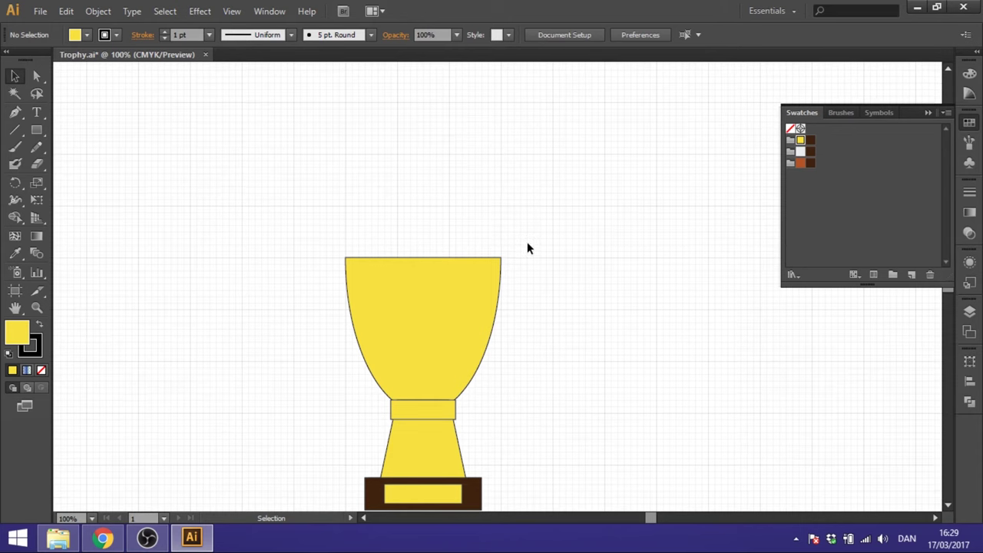
scroll(527, 244, "up", 2)
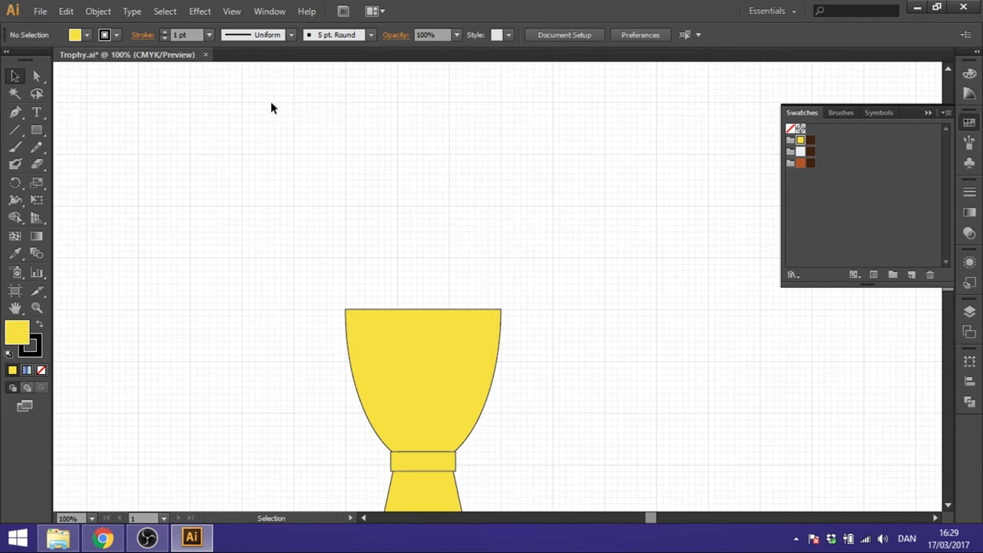
scroll(320, 191, "up", 1)
scroll(299, 182, "down", 1)
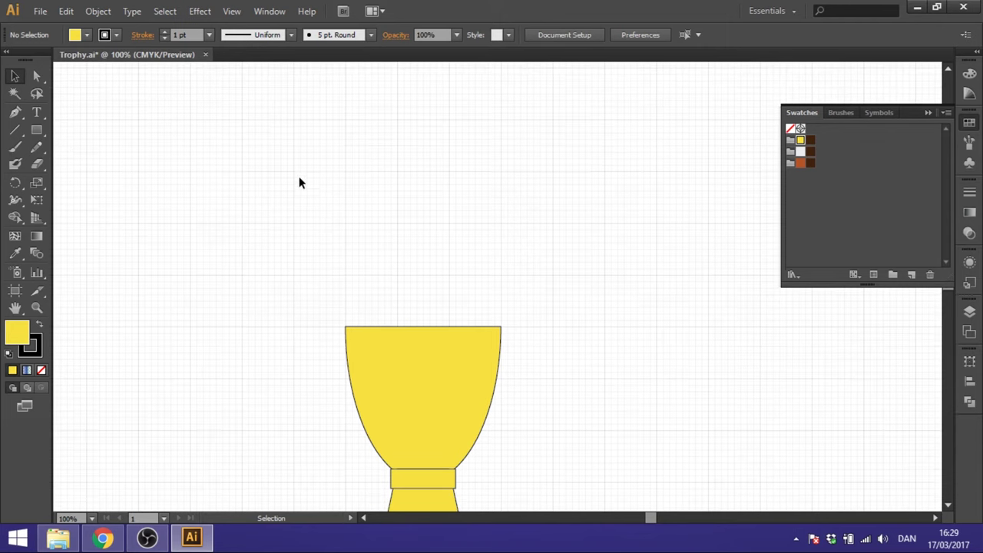
Step: Draw a circle above the cup and shrink a copy into a concentric inner circle
left_click(37, 129)
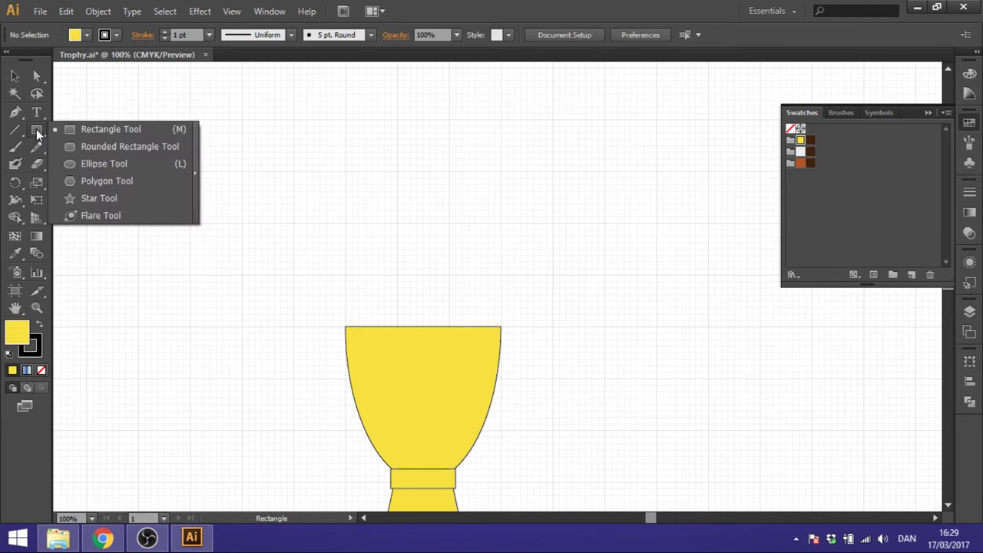
left_click(95, 166)
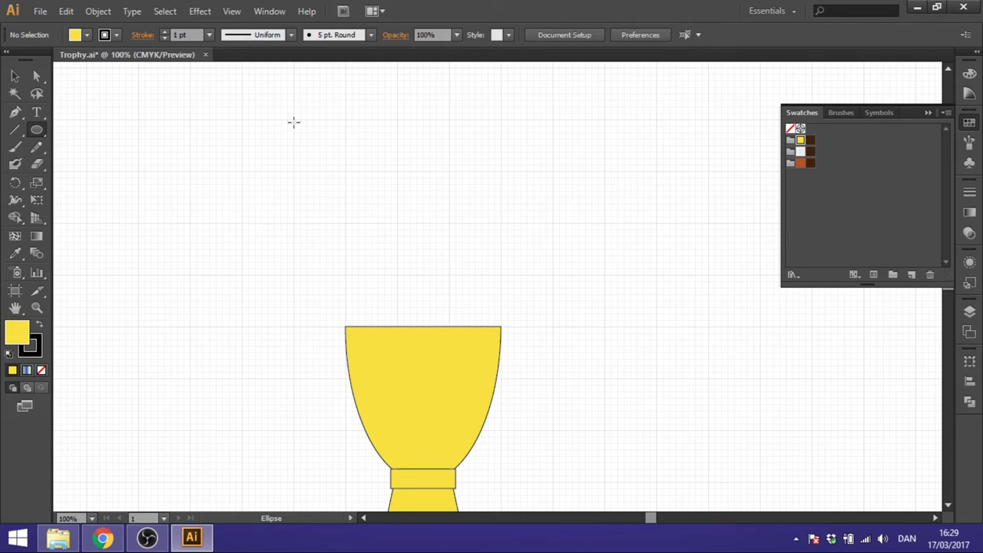
mouse_move(293, 119)
left_mouse_down()
mouse_move(439, 158)
mouse_move(451, 276)
left_mouse_up()
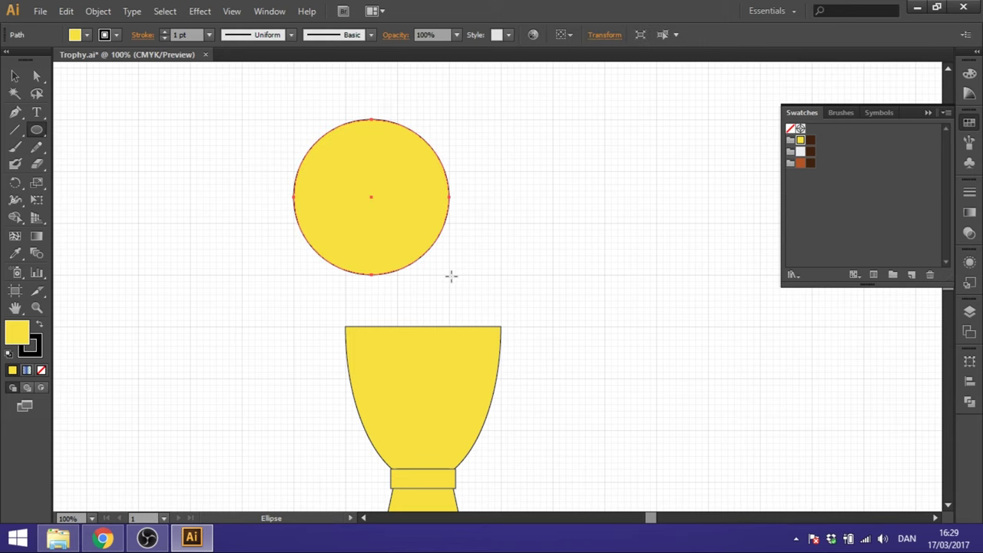
left_click(16, 77)
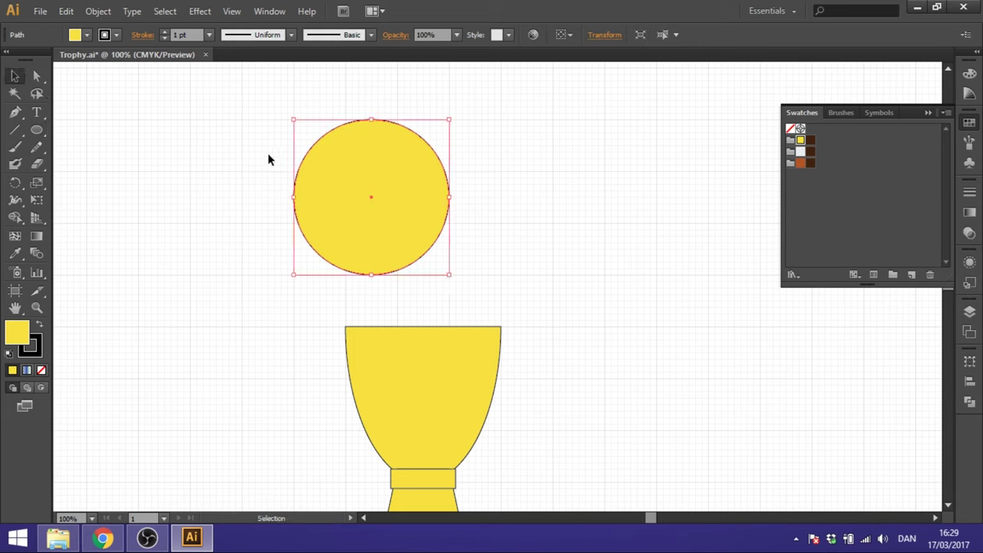
key("ctrl+c")
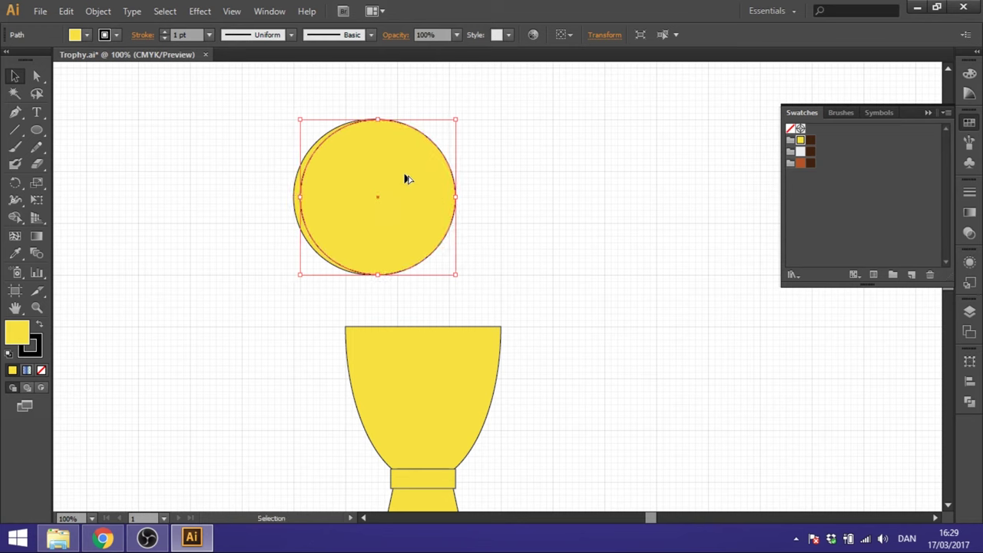
left_click_drag(453, 123, 430, 141)
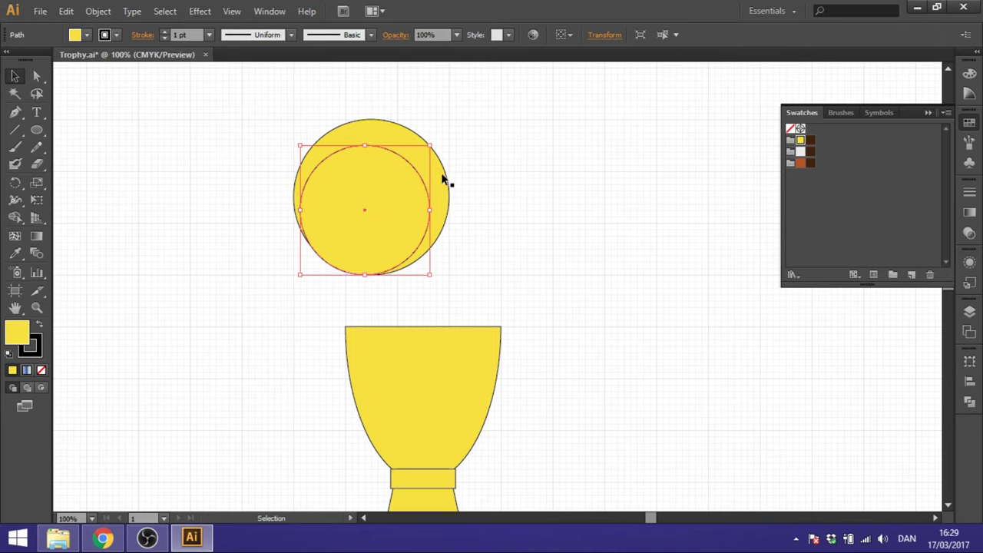
left_click(476, 175)
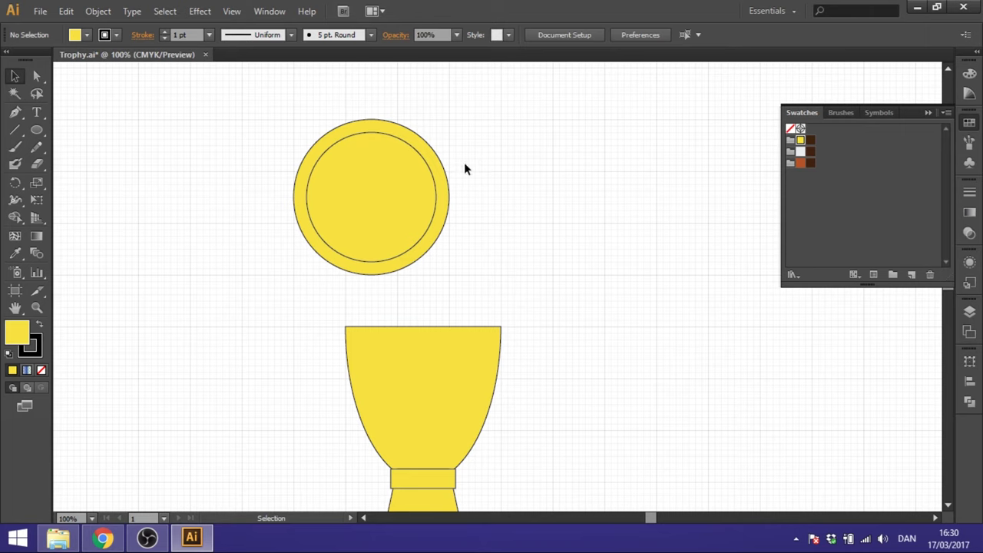
Step: Apply Pathfinder Exclude to both concentric circles, cutting out the inner one to leave a hollow yellow ring
left_click_drag(473, 158, 384, 212)
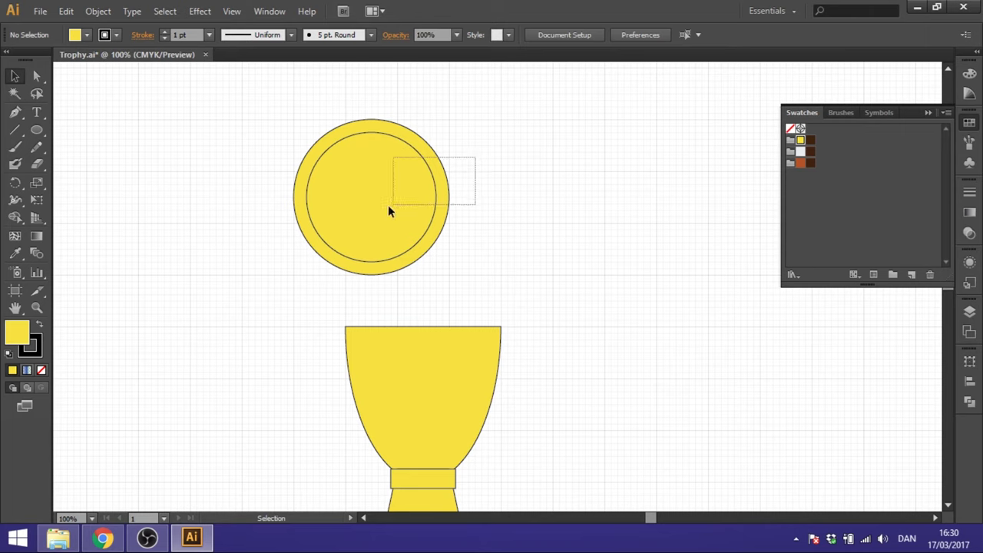
left_click(970, 407)
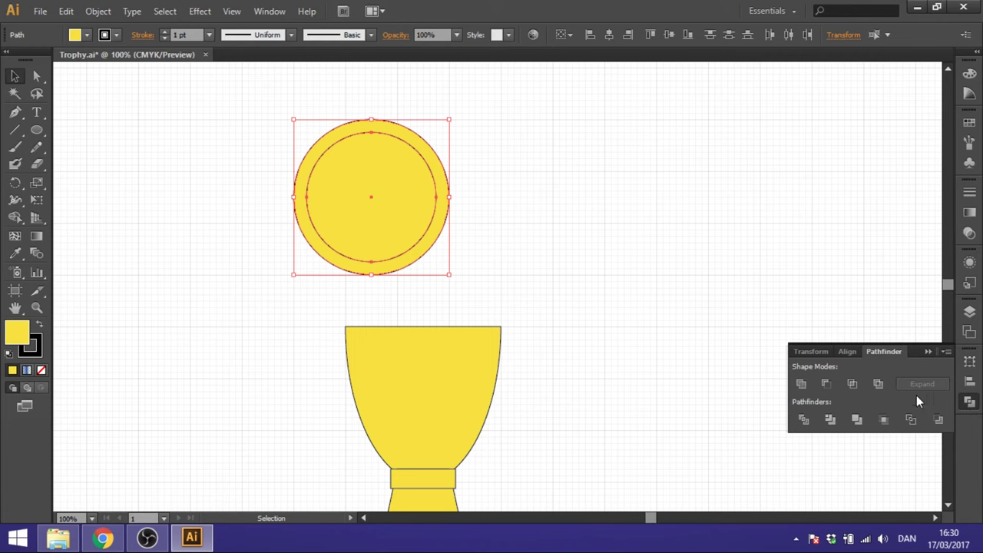
left_click(269, 11)
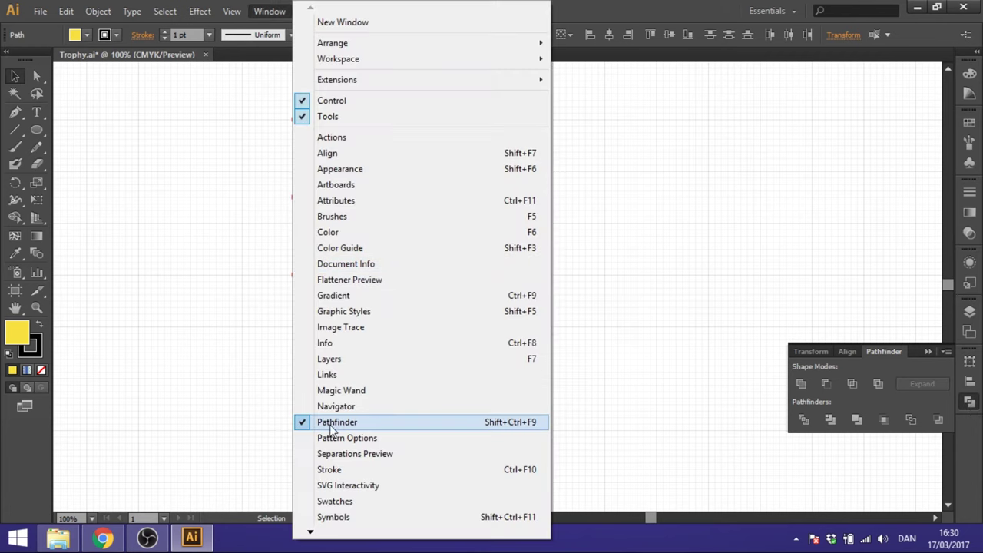
left_click(622, 352)
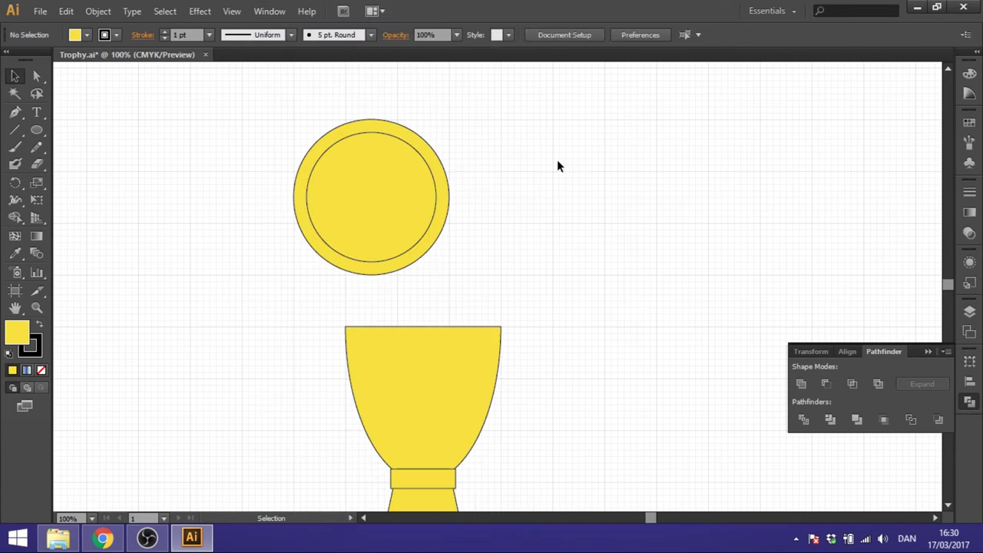
left_click_drag(556, 158, 261, 246)
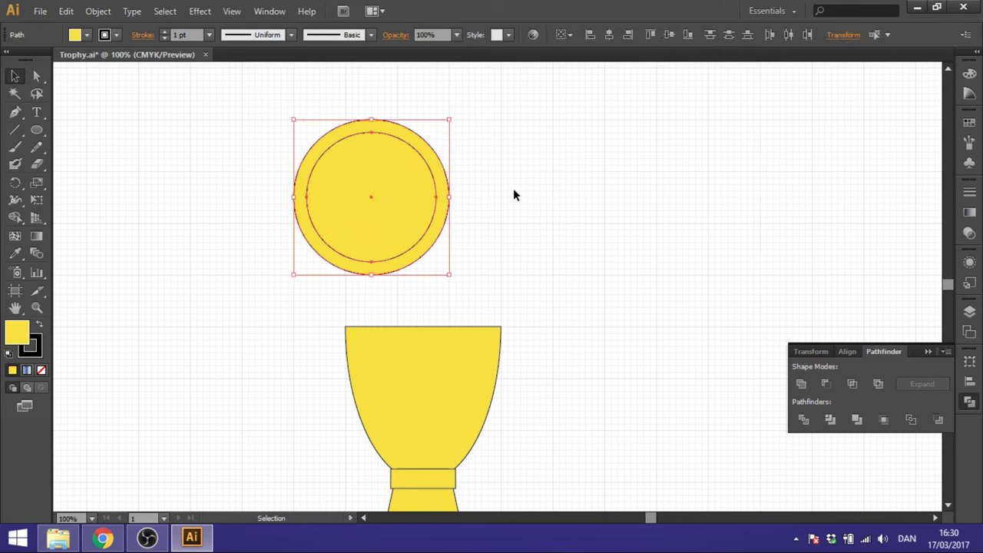
left_click(879, 384)
left_click(440, 134)
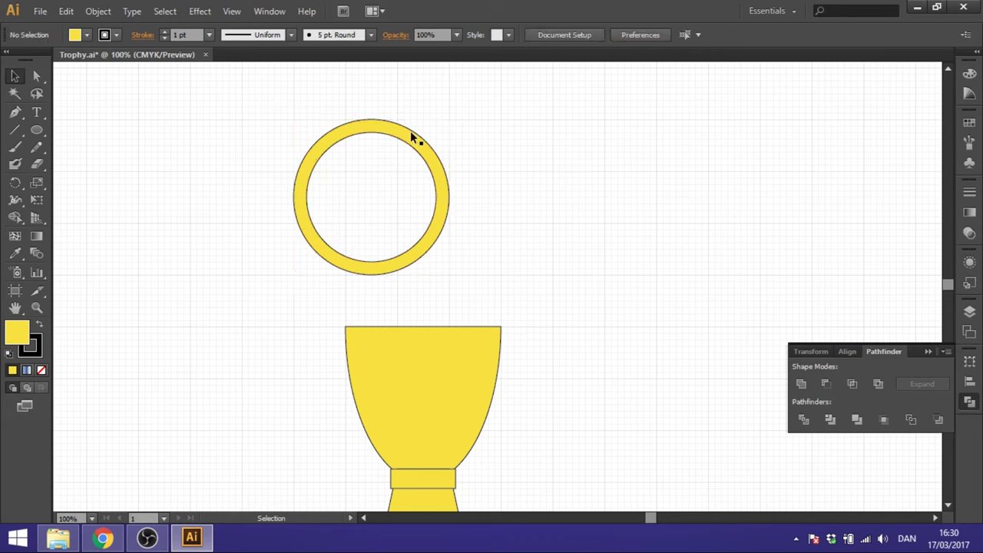
Step: Duplicate the yellow ring so the copy overlaps it on the right
left_click(374, 126)
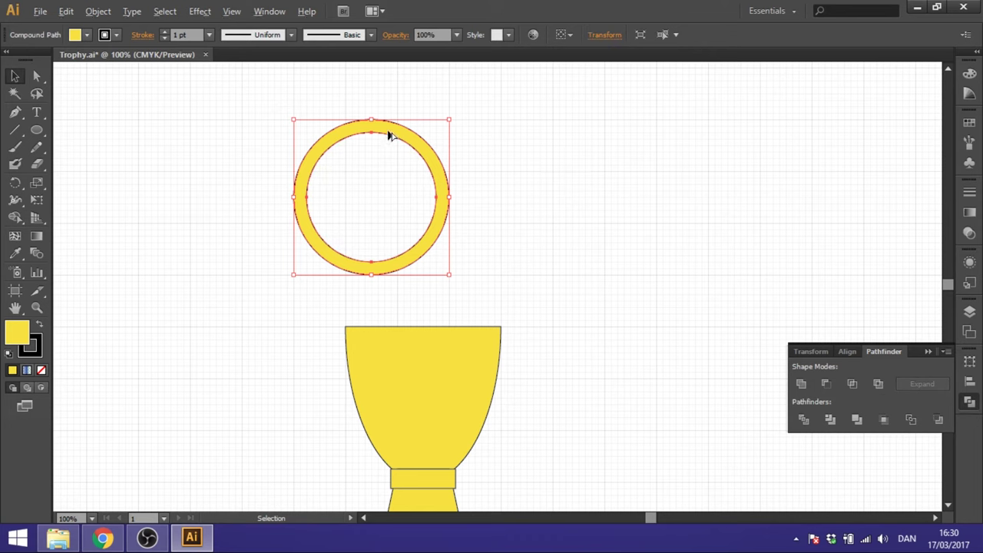
left_click_drag(389, 136, 490, 132)
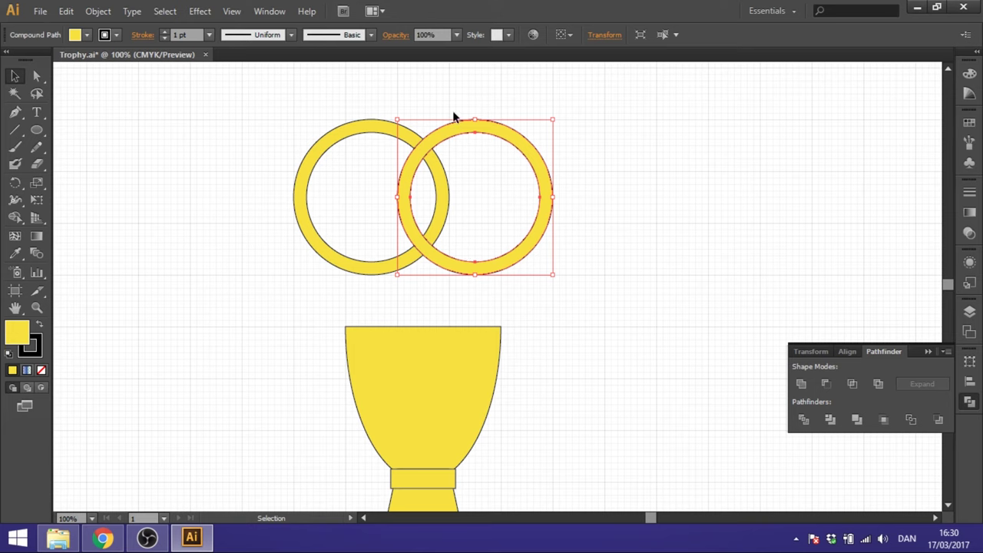
left_click(617, 174)
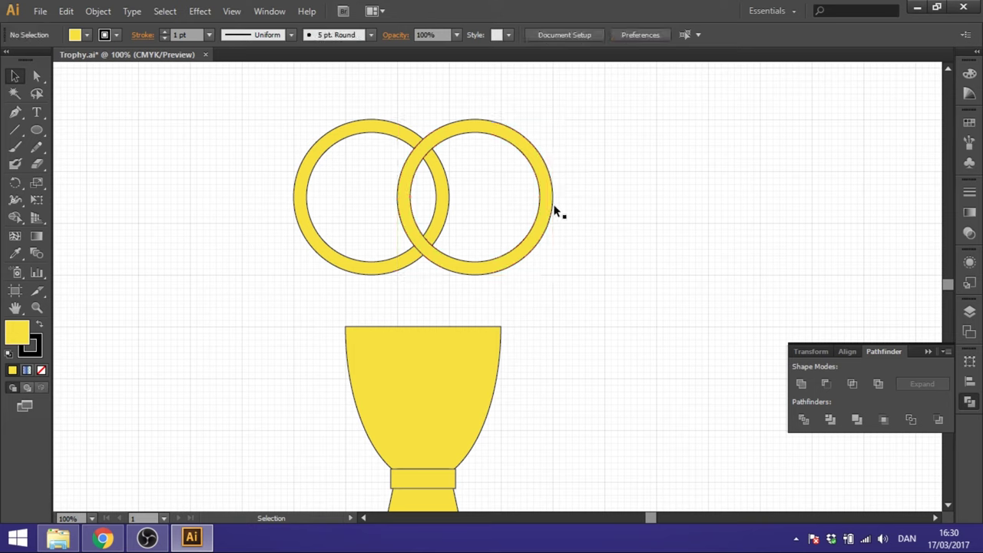
Step: Draw a thin yellow rectangle bar across both rings and nudge it up slightly
left_click(36, 129)
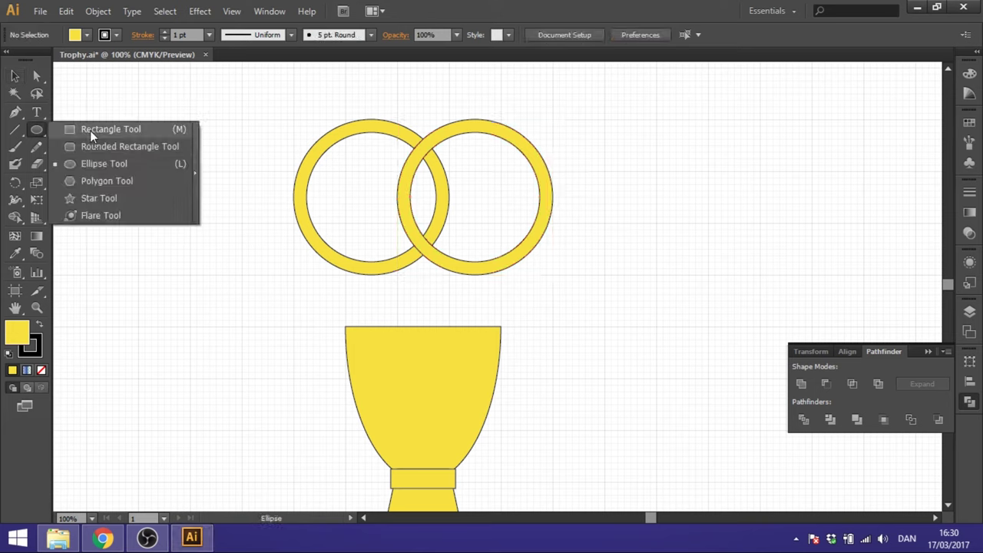
left_click(90, 130)
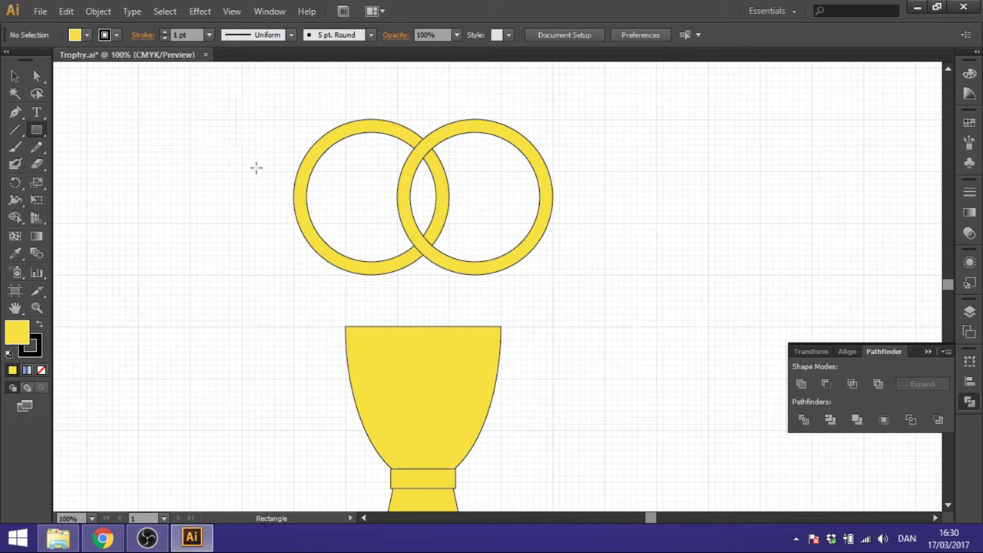
left_click_drag(261, 191, 366, 206)
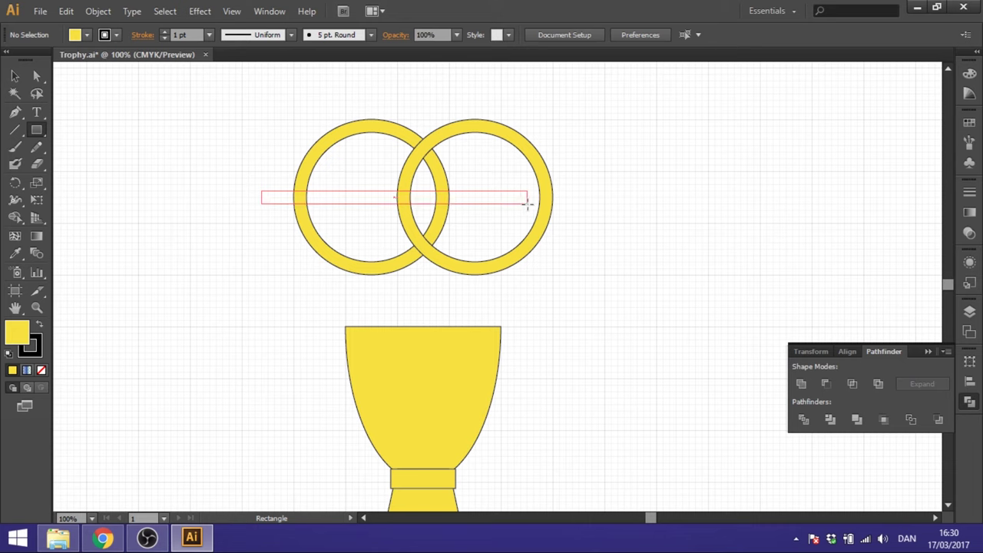
left_click_drag(367, 206, 572, 203)
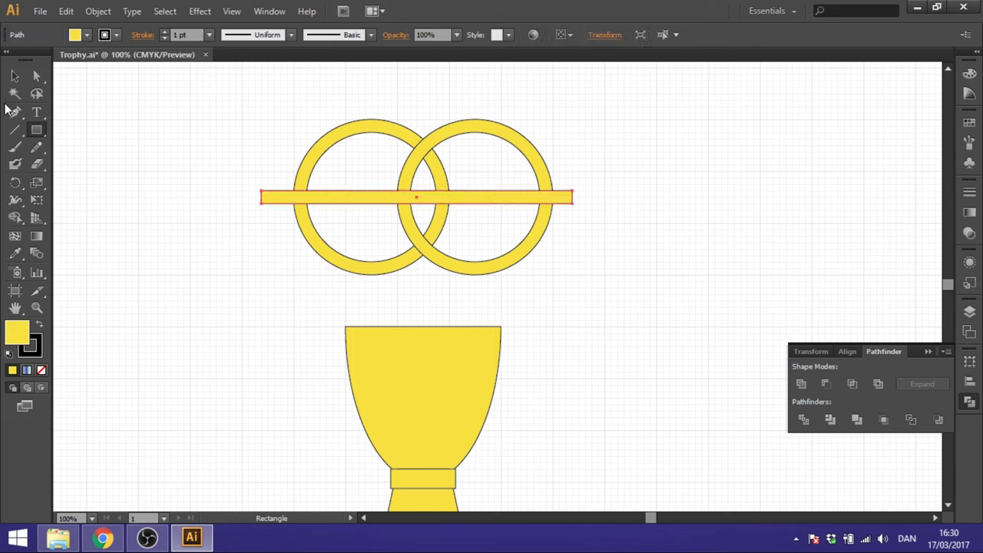
left_click(13, 76)
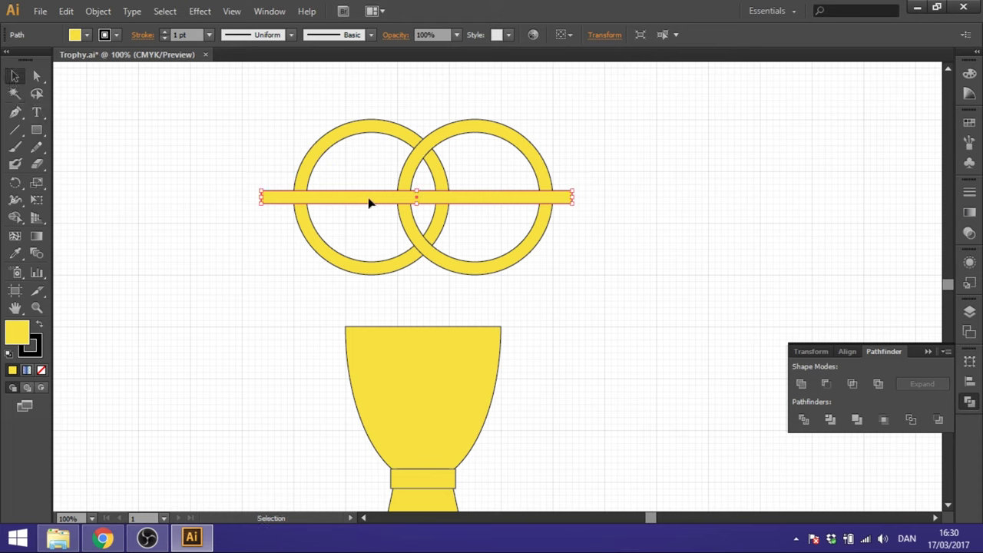
key("shift+Up")
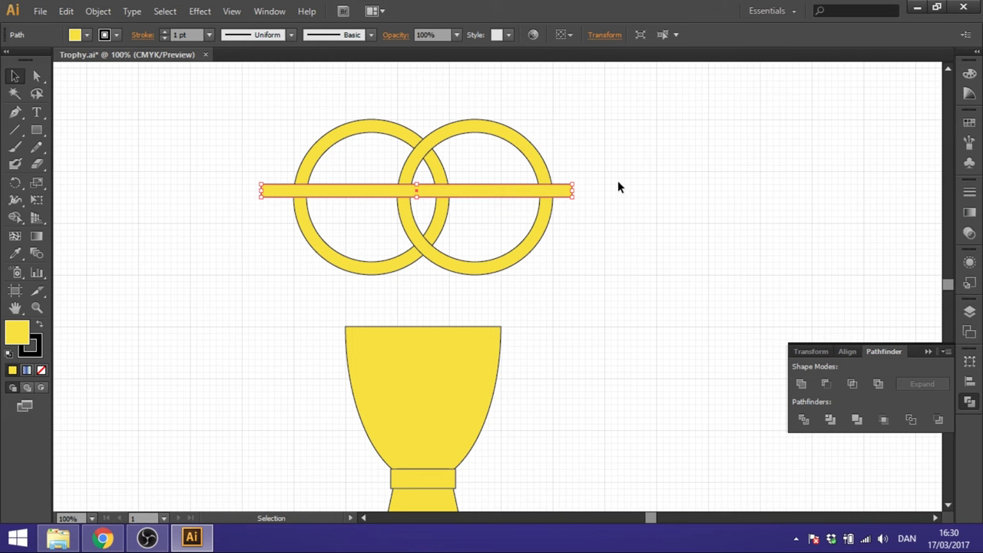
left_click(648, 159)
Step: With Shape Builder, delete the bar's left overhang and the left ring's top arcs
left_click_drag(630, 139, 282, 255)
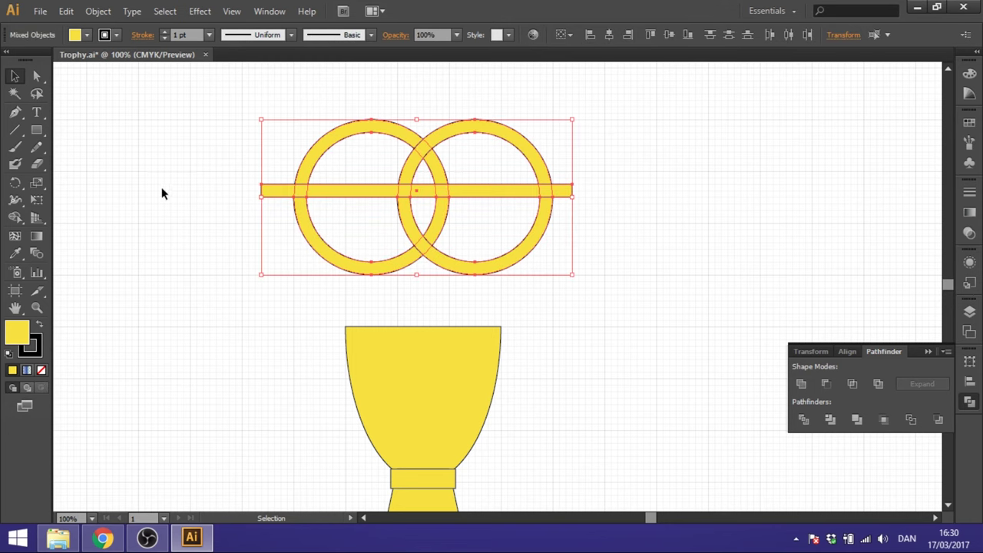
left_click(15, 218)
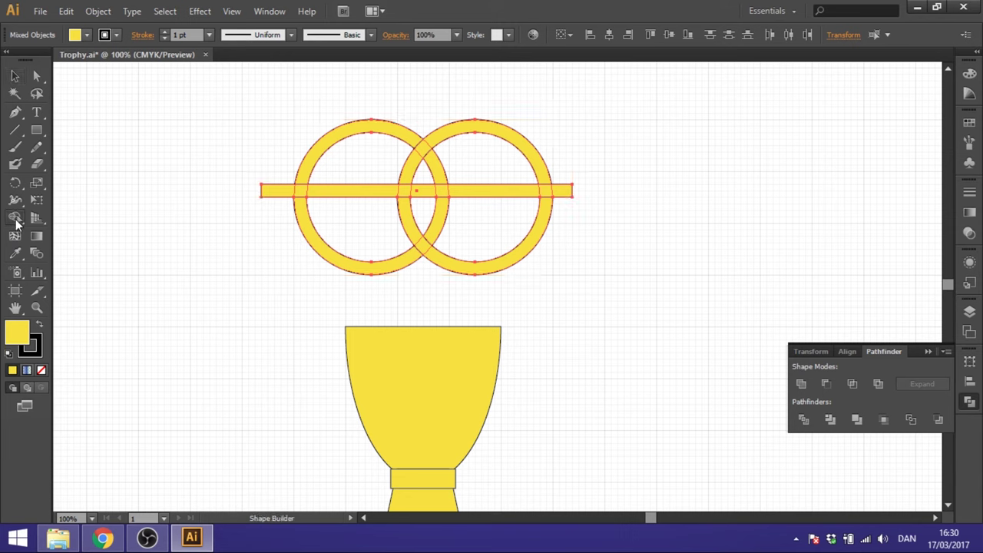
left_click(277, 193, "alt")
left_click(323, 153, "alt")
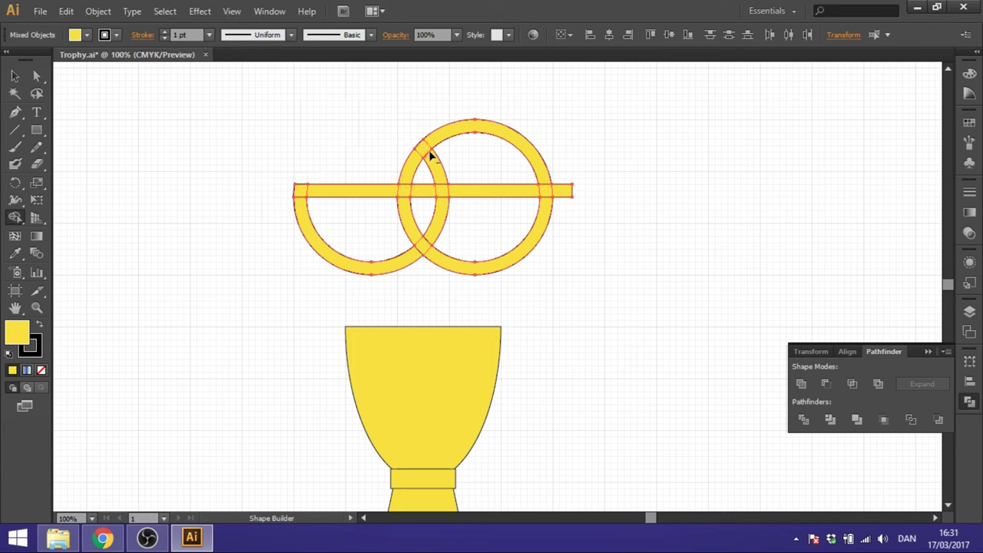
left_click(410, 167, "alt")
Step: Delete the remaining overlap pieces, right top arc and bar's right end, then Unite everything
left_click(422, 149, "alt")
left_click(437, 170, "alt")
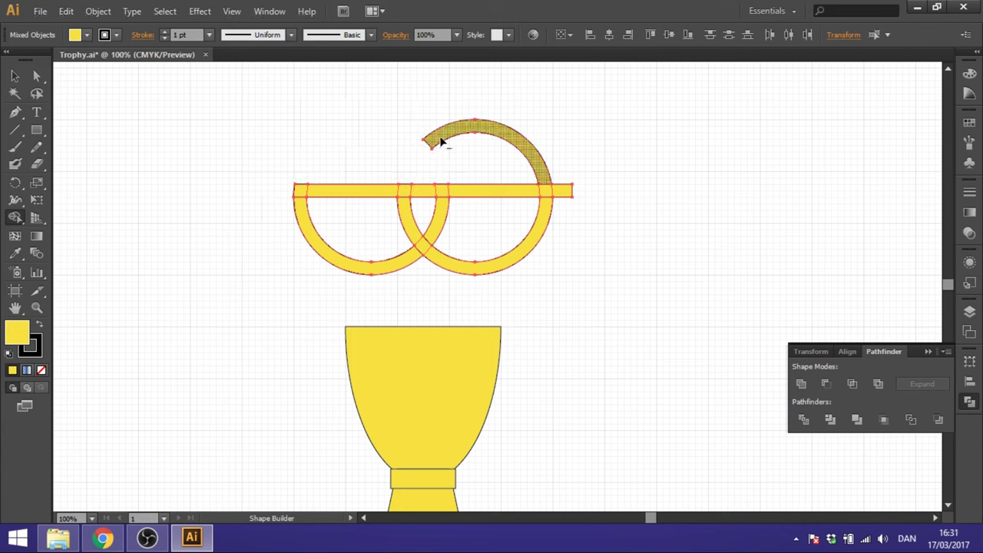
left_click(439, 137, "alt")
left_click(564, 195, "alt")
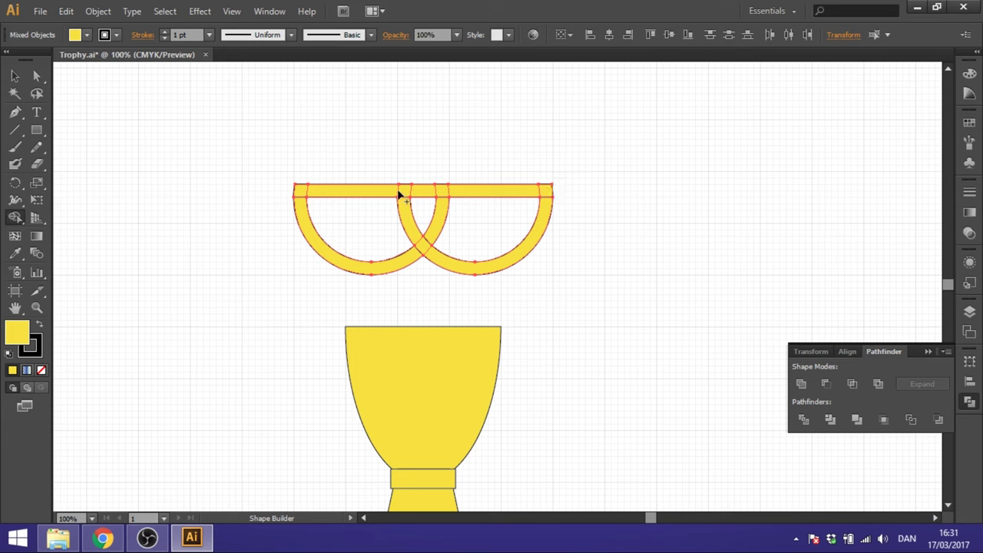
left_click(15, 76)
left_click(802, 385)
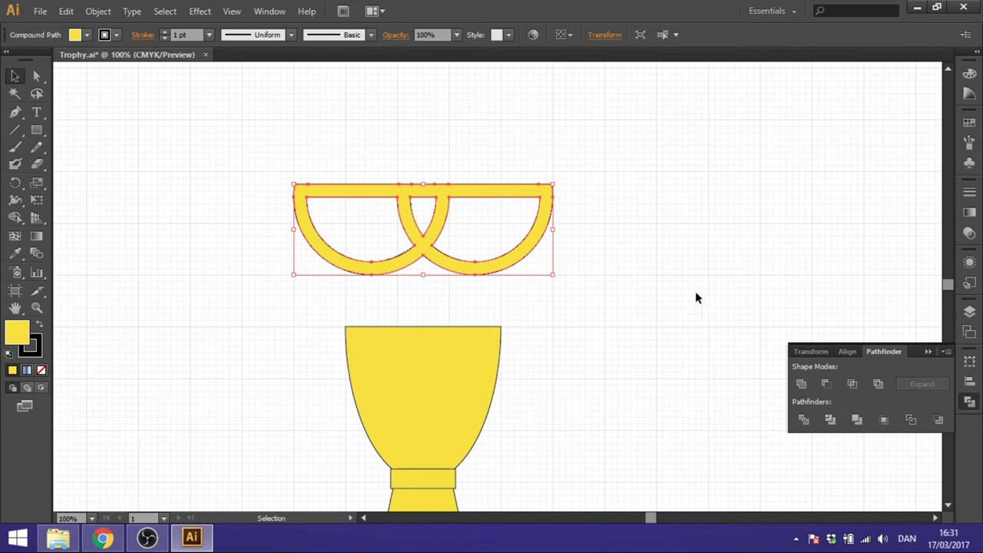
Step: Push the bar's middle anchor points down so the handle's top edge forms a shallow V
left_click(616, 261)
scroll(622, 261, "down", 2)
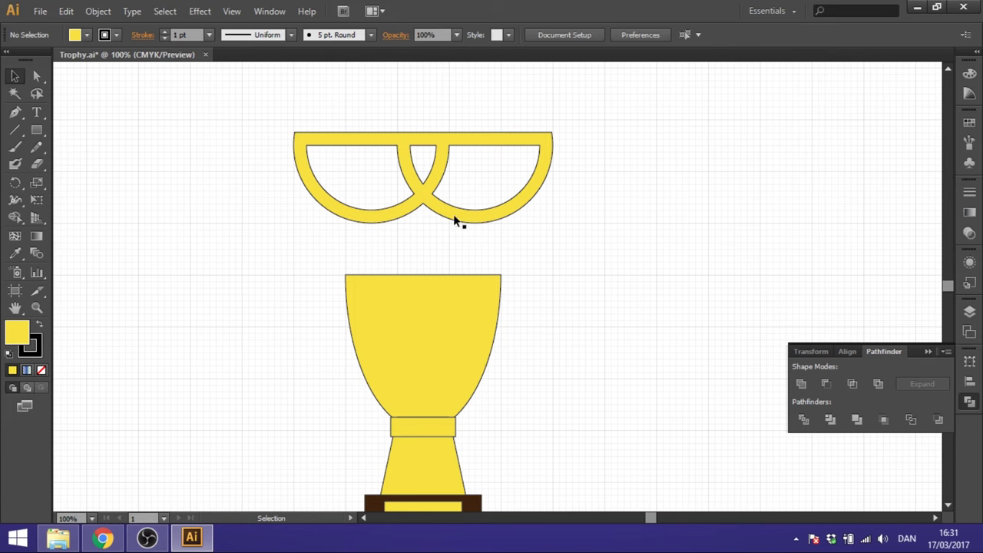
left_click(37, 77)
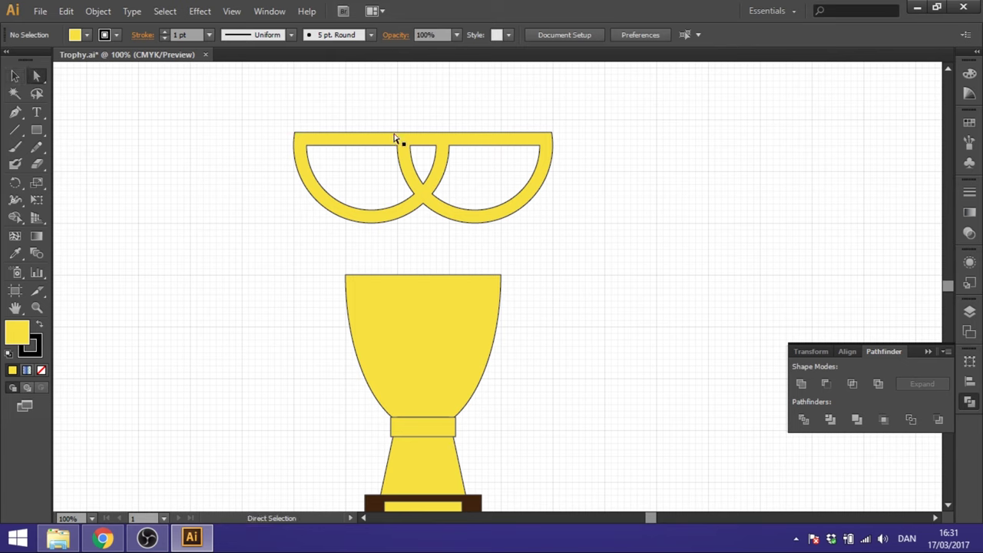
left_click_drag(381, 103, 467, 193)
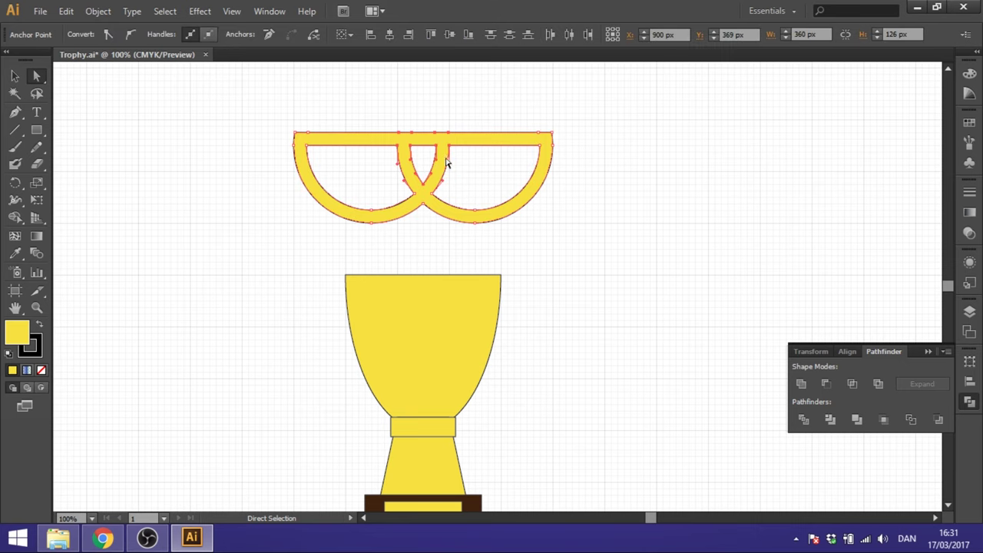
key("shift+Down")
key("shift+Down")
key("shift+Down")
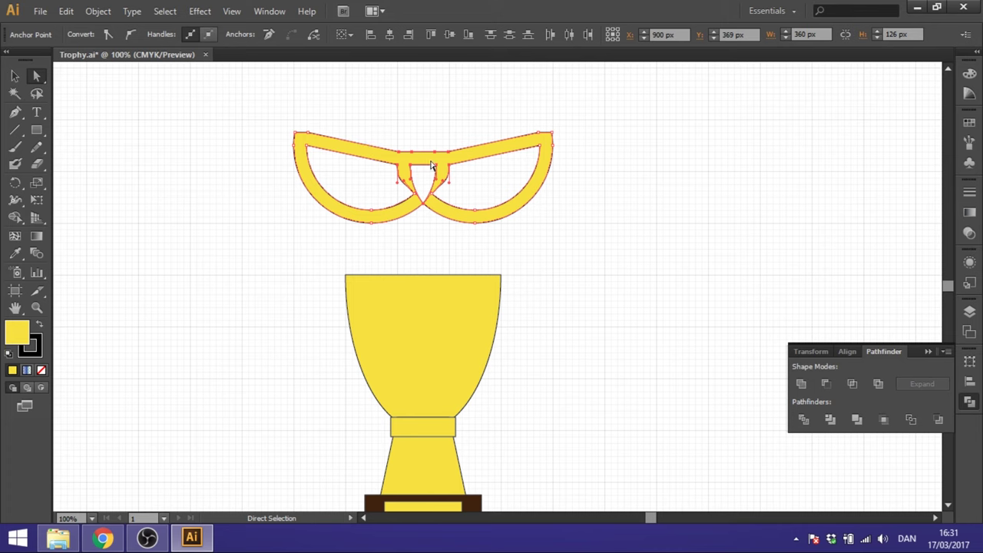
left_click(17, 80)
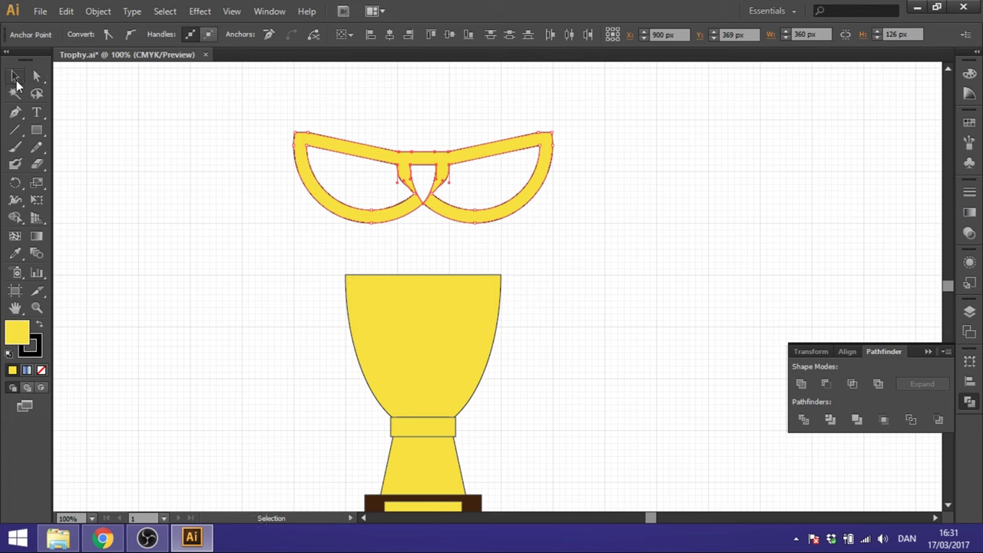
Step: Move the winged handle shape down onto the cup and send it to the back
left_click(495, 152)
scroll(567, 154, "down", 1)
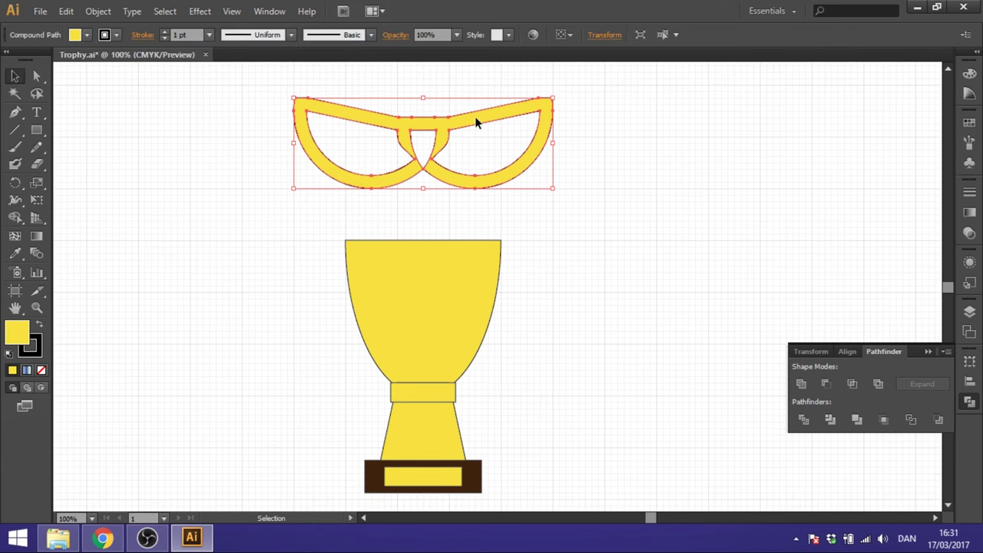
mouse_move(476, 121)
left_mouse_down()
mouse_move(474, 288)
mouse_move(472, 278)
left_mouse_up()
right_click(517, 266)
mouse_move(557, 385)
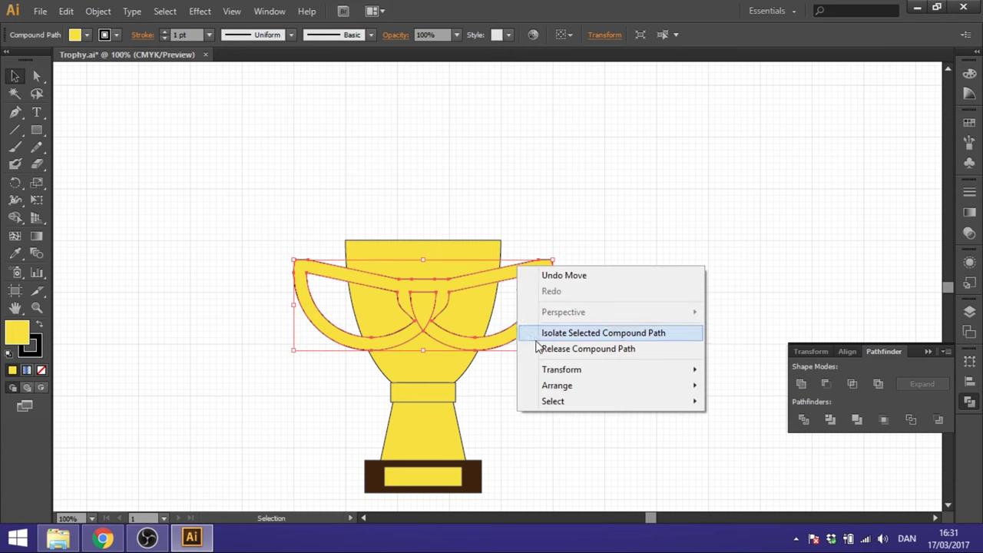
left_click(753, 434)
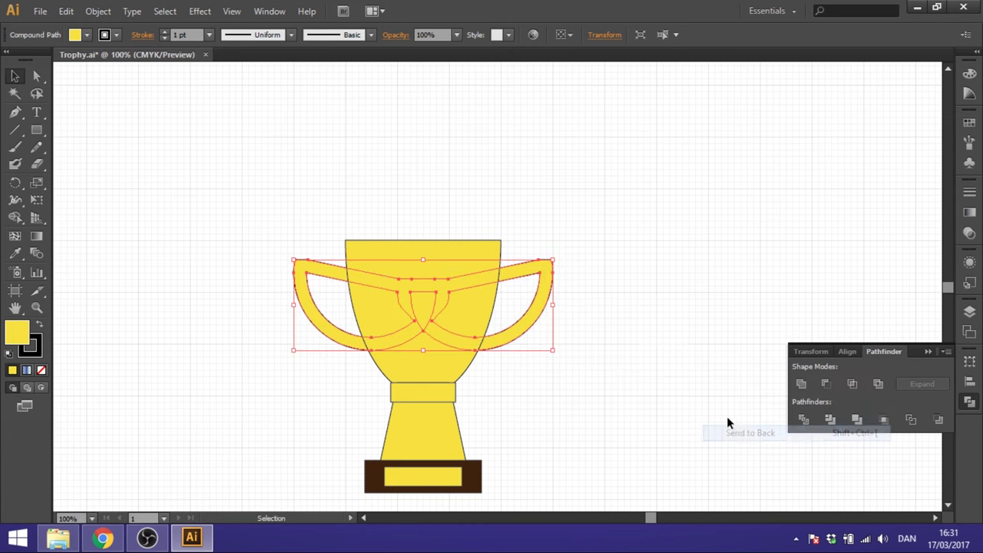
left_click(640, 262)
scroll(697, 188, "down", 2)
scroll(698, 194, "down", 1)
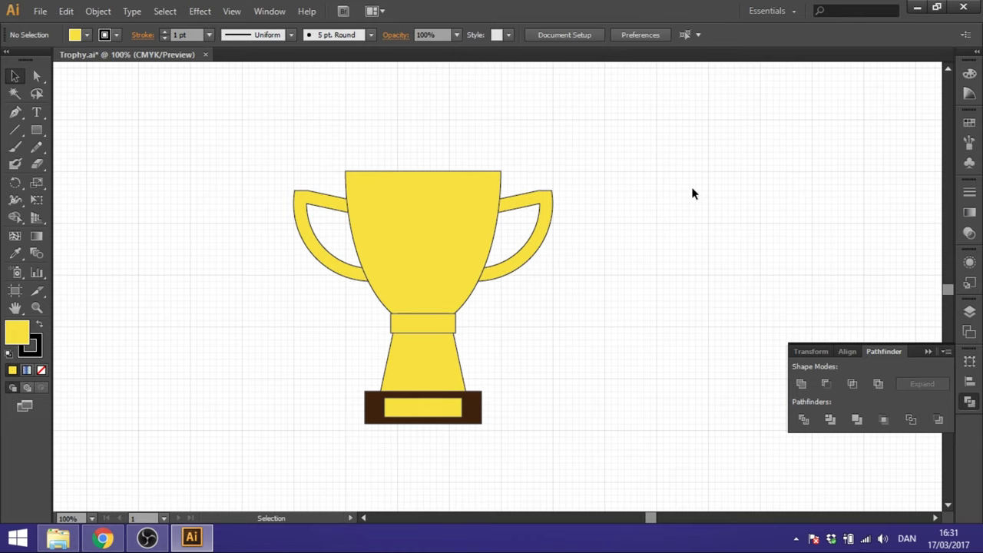